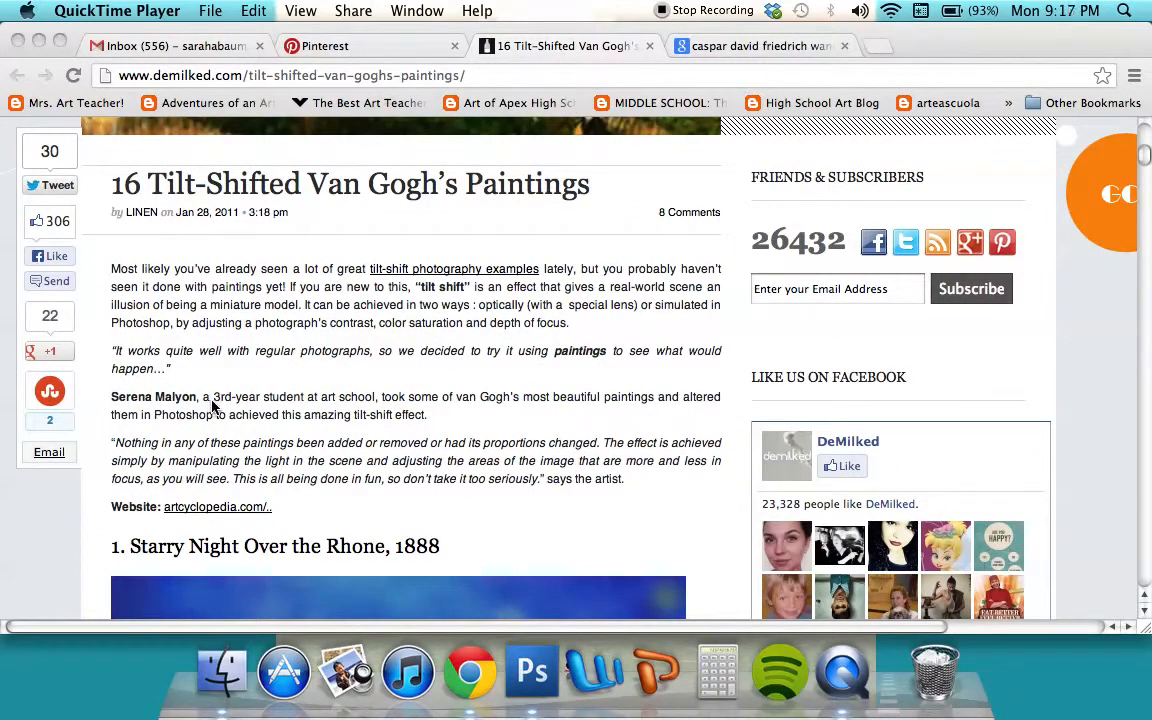
# Step: Look over the demilked.com article on 16 tilt-shifted Van Gogh paintings, including its header image and introduction
pyautogui.scroll(5, 518, 427)
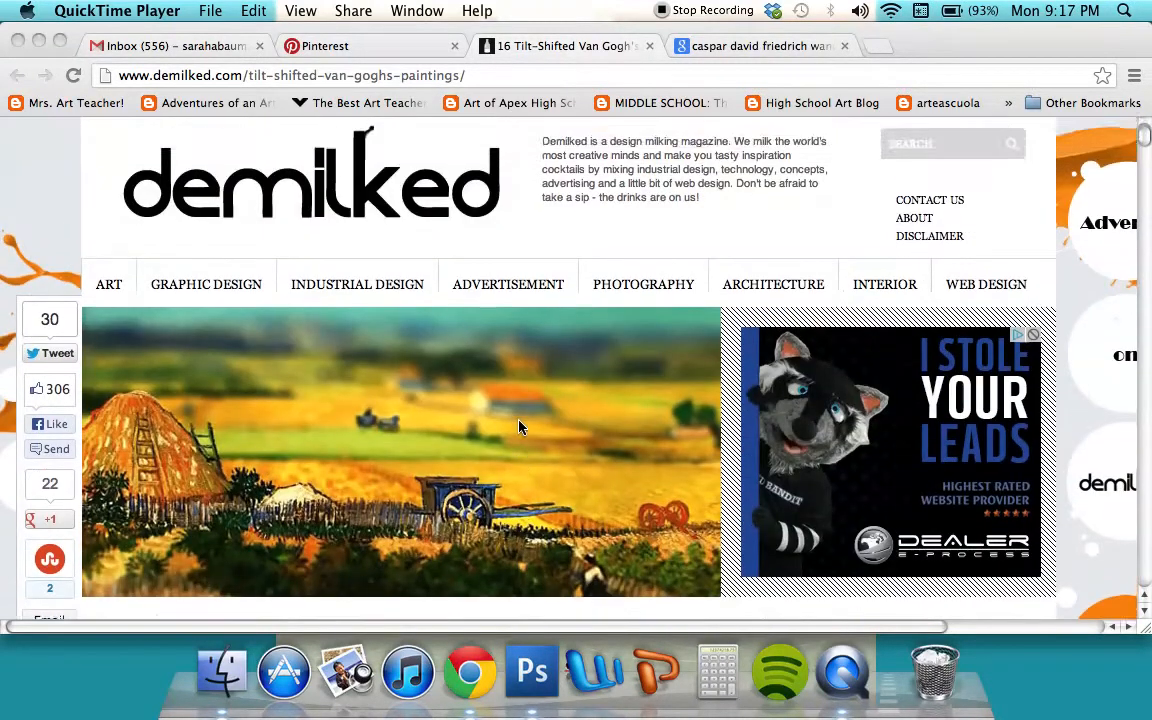
pyautogui.scroll(-3, 518, 427)
pyautogui.scroll(-10, 518, 427)
pyautogui.scroll(3, 518, 427)
pyautogui.scroll(8, 518, 427)
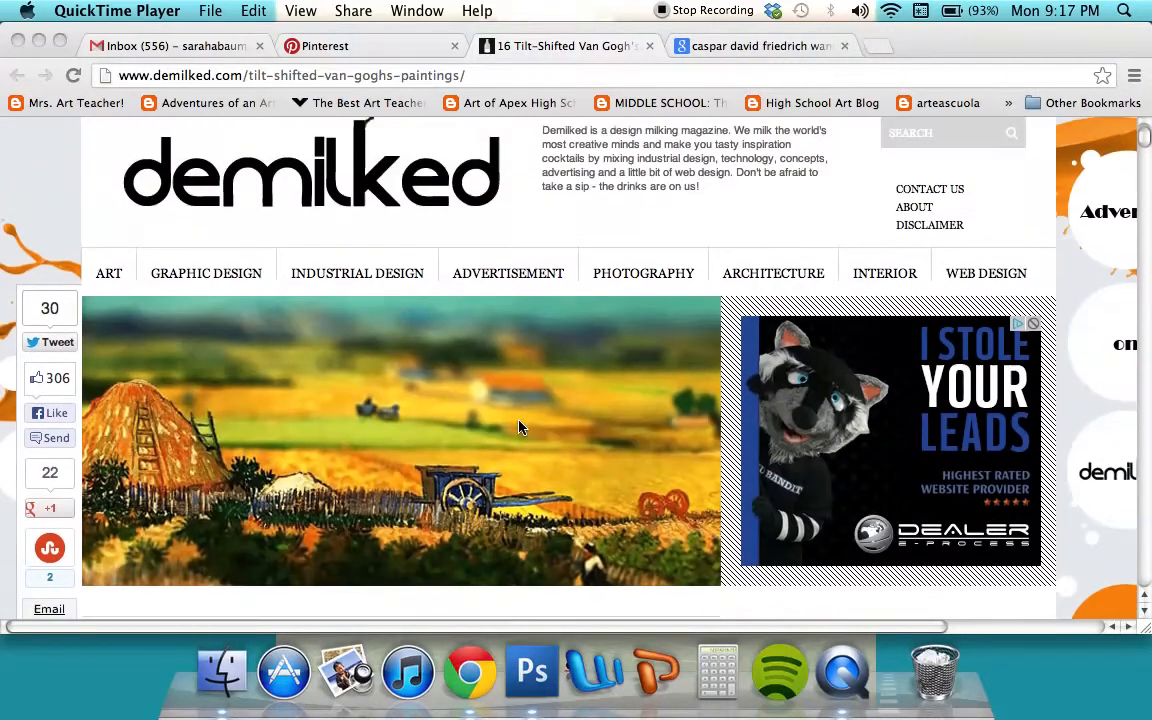
pyautogui.scroll(-3, 518, 427)
pyautogui.scroll(-2, 518, 427)
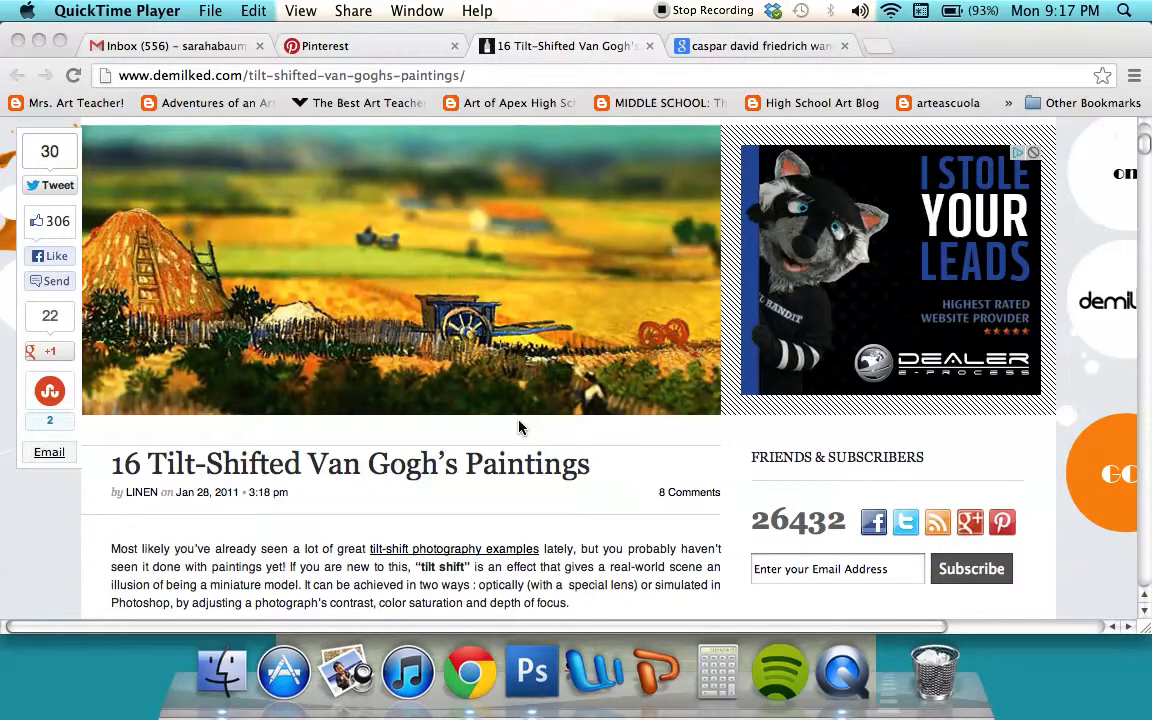
# Step: In the Caspar David Friedrich wanderer image results, check the Large size filter and open the 1100 × 1399 original at full size
pyautogui.click(727, 48)
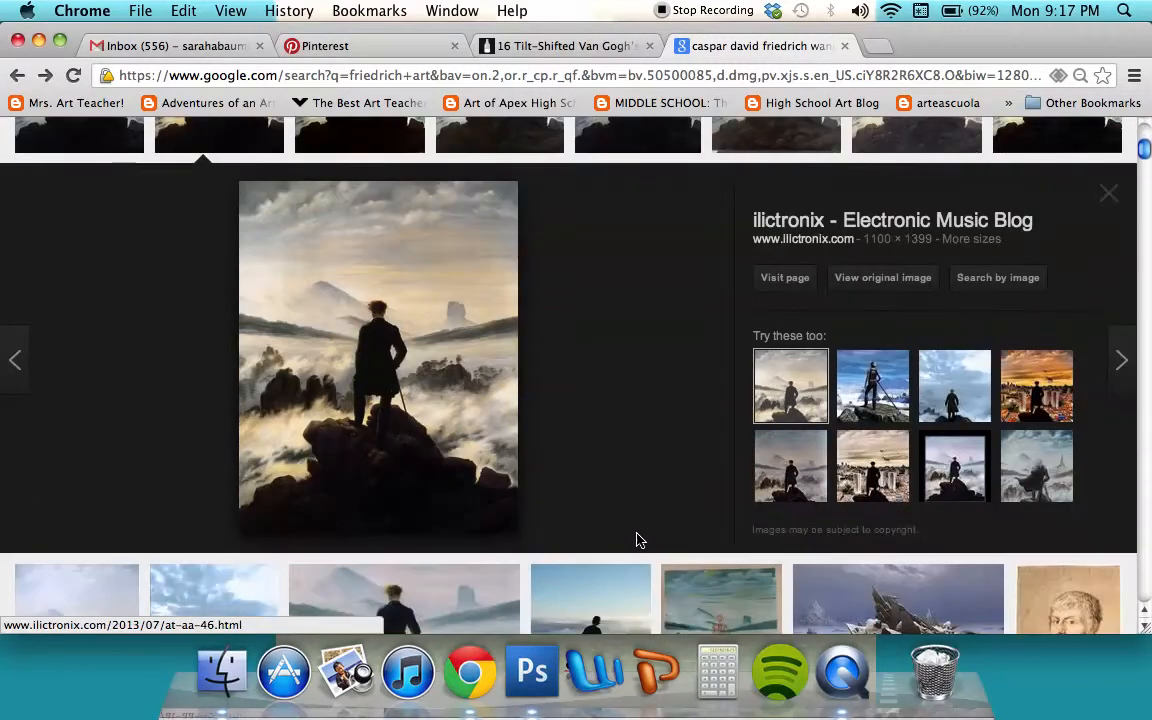
pyautogui.scroll(5, 636, 538)
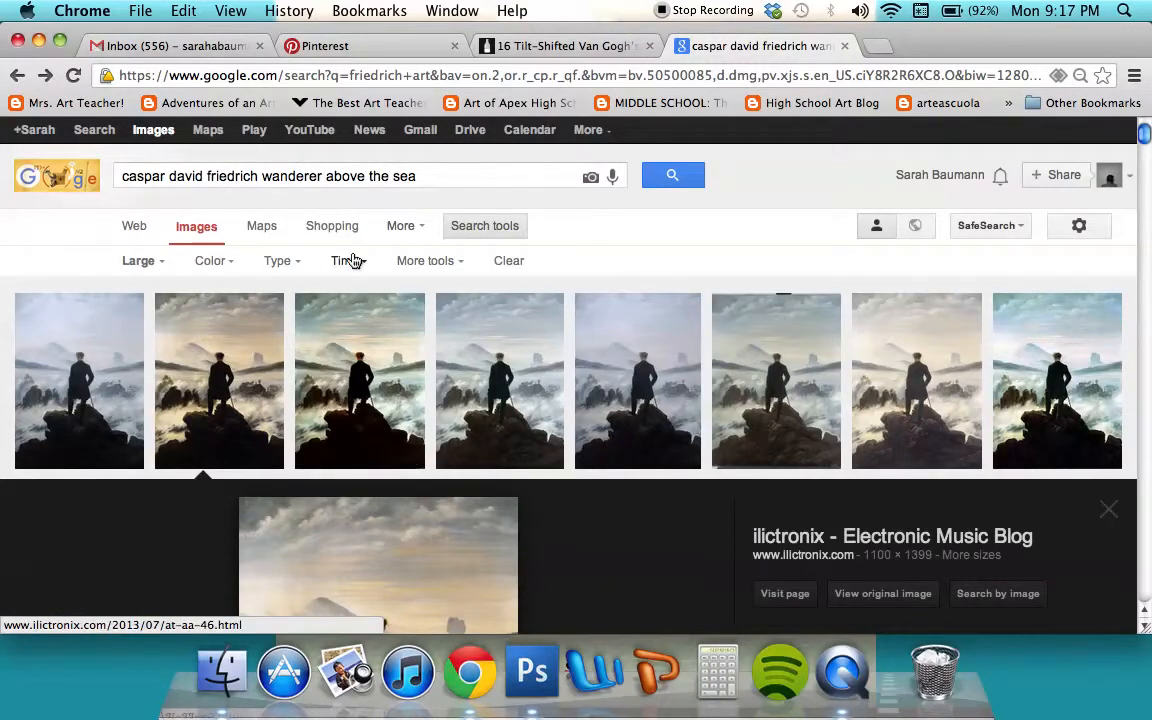
pyautogui.click(135, 266)
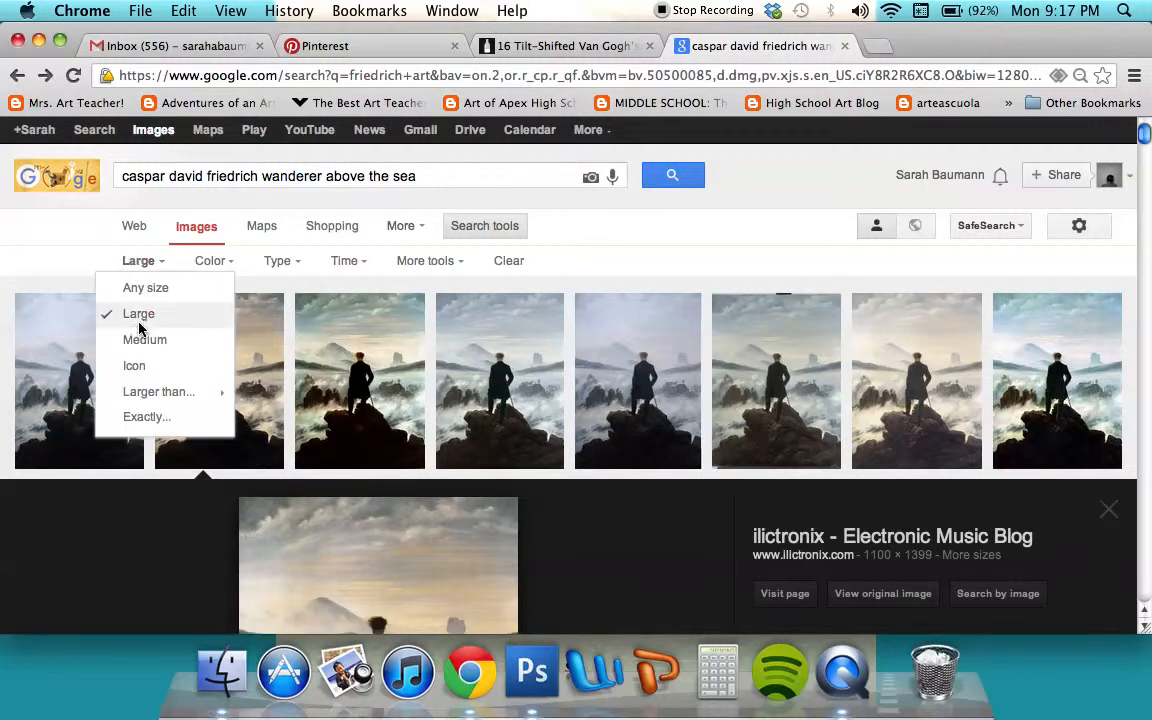
pyautogui.click(690, 233)
pyautogui.scroll(-1, 393, 349)
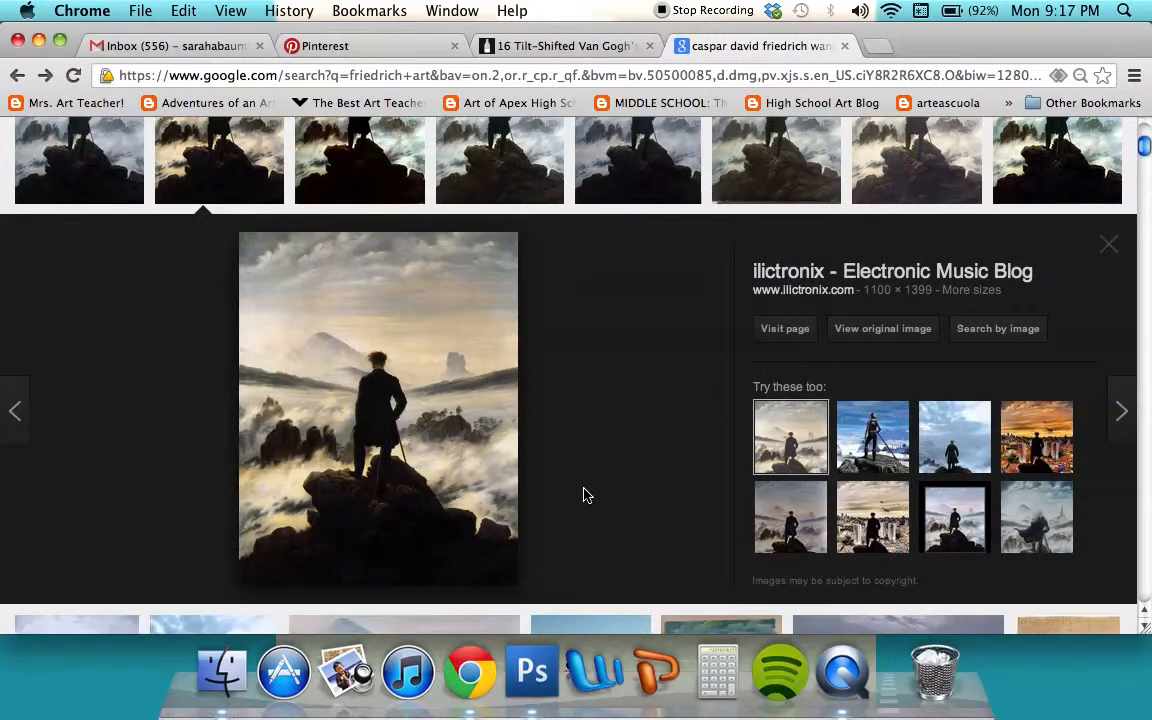
pyautogui.click(900, 332)
pyautogui.click(126, 307)
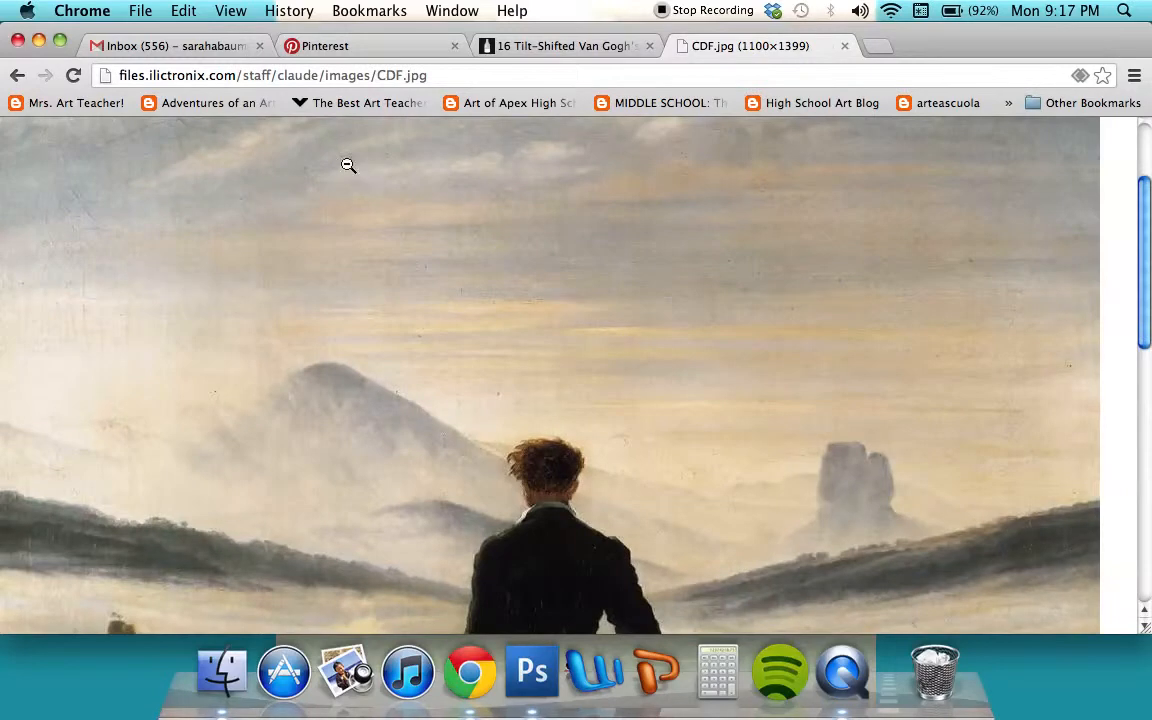
# Step: Switch to Photoshop and clear away the CDF.jpg and Portrait within a Portrait 2.psd windows, leaving CDF-1.jpg to work on
pyautogui.moveTo(518, 676); pyautogui.dragTo(522, 674)
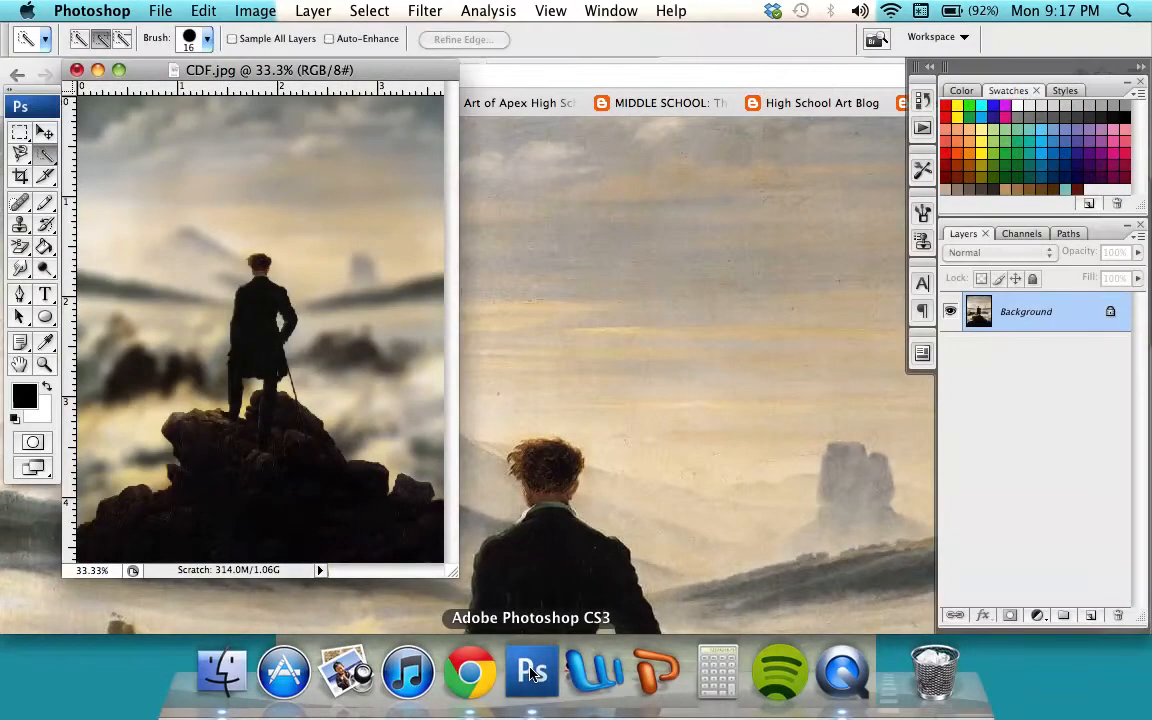
pyautogui.click(97, 71)
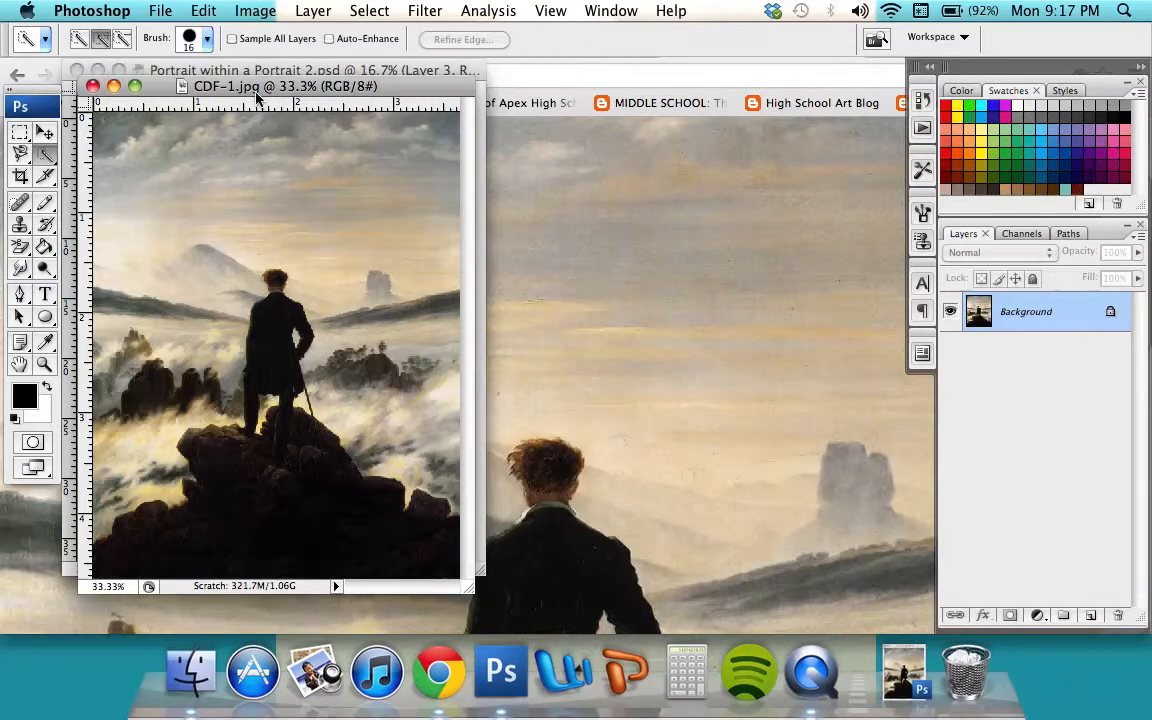
pyautogui.click(77, 71)
pyautogui.moveTo(282, 84); pyautogui.dragTo(366, 89)
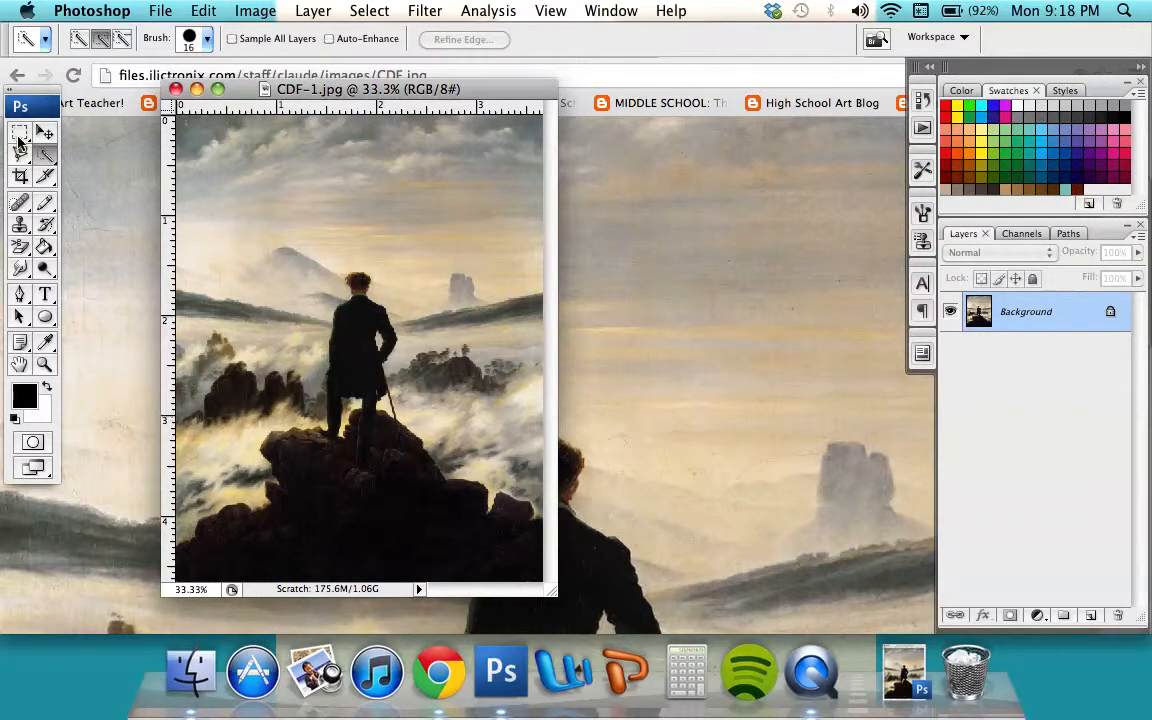
# Step: Select the foreground rocks and the standing man, including his head, with the Quick Selection Tool
pyautogui.click(46, 157)
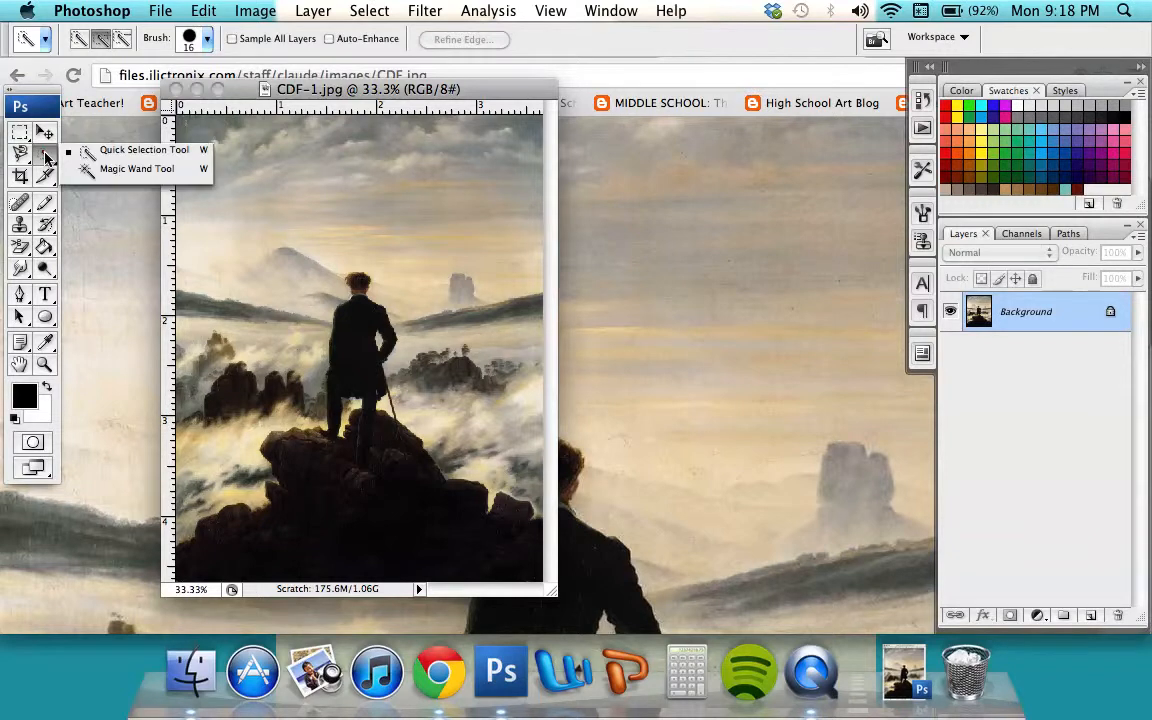
pyautogui.click(108, 158)
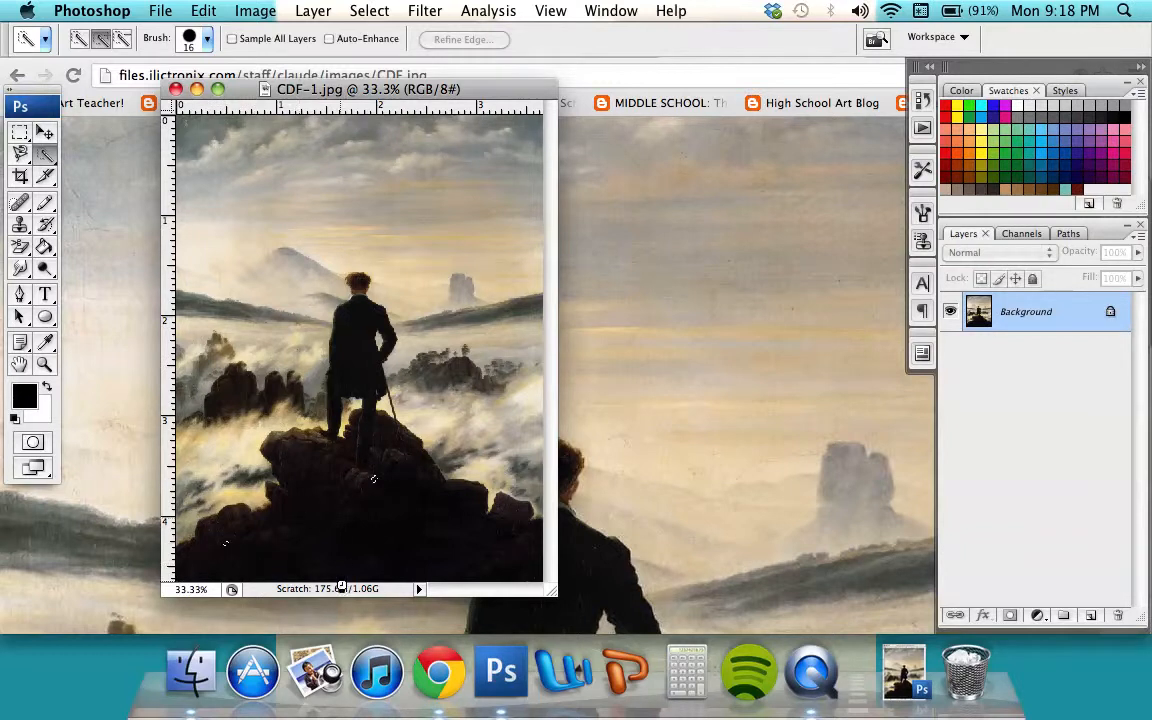
pyautogui.moveTo(377, 556)
pyautogui.mouseDown()
pyautogui.moveTo(354, 470)
pyautogui.moveTo(328, 464)
pyautogui.moveTo(316, 489)
pyautogui.moveTo(344, 512)
pyautogui.mouseUp()
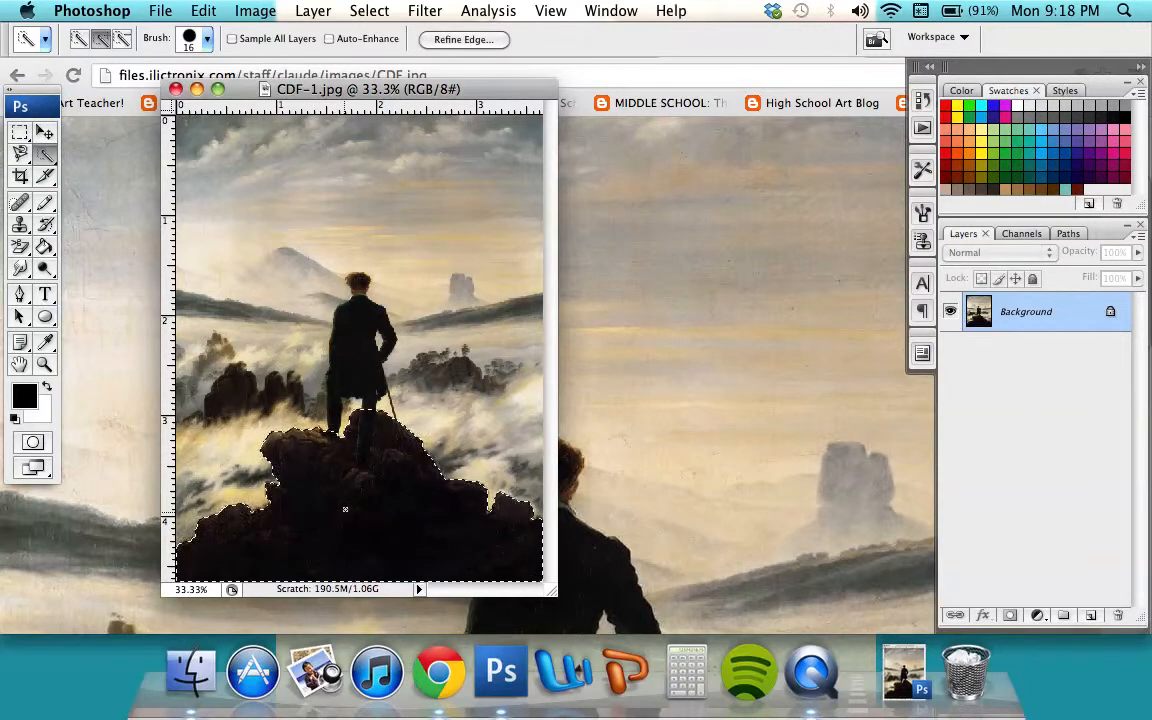
pyautogui.moveTo(365, 327)
pyautogui.mouseDown()
pyautogui.moveTo(326, 304)
pyautogui.moveTo(326, 330)
pyautogui.moveTo(361, 385)
pyautogui.mouseUp()
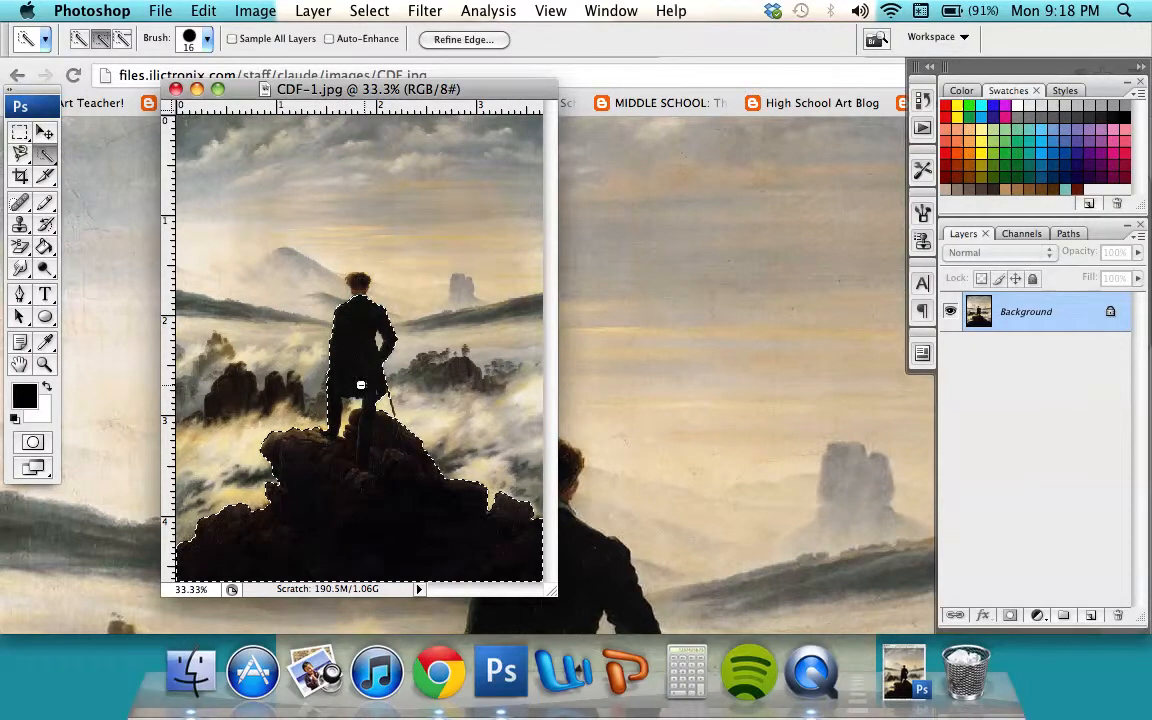
pyautogui.click(357, 281)
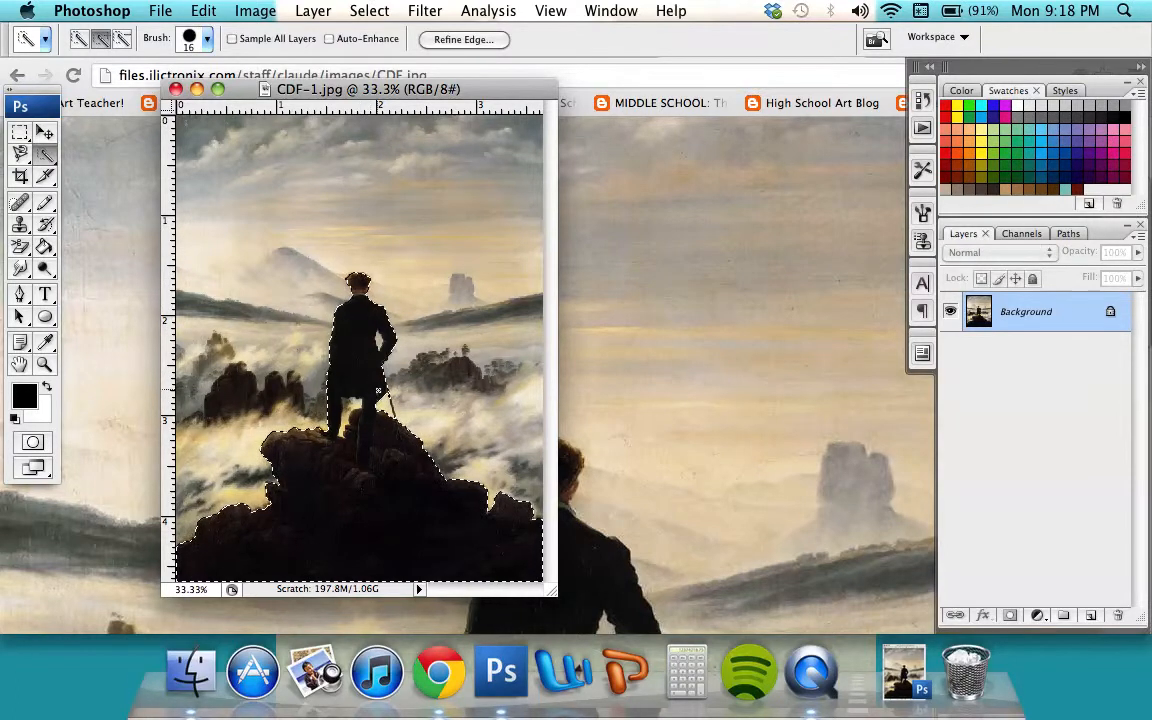
# Step: Reduce the Quick Selection brush diameter to 8 px and add the man's walking stick to the selection
pyautogui.press('super+equal')
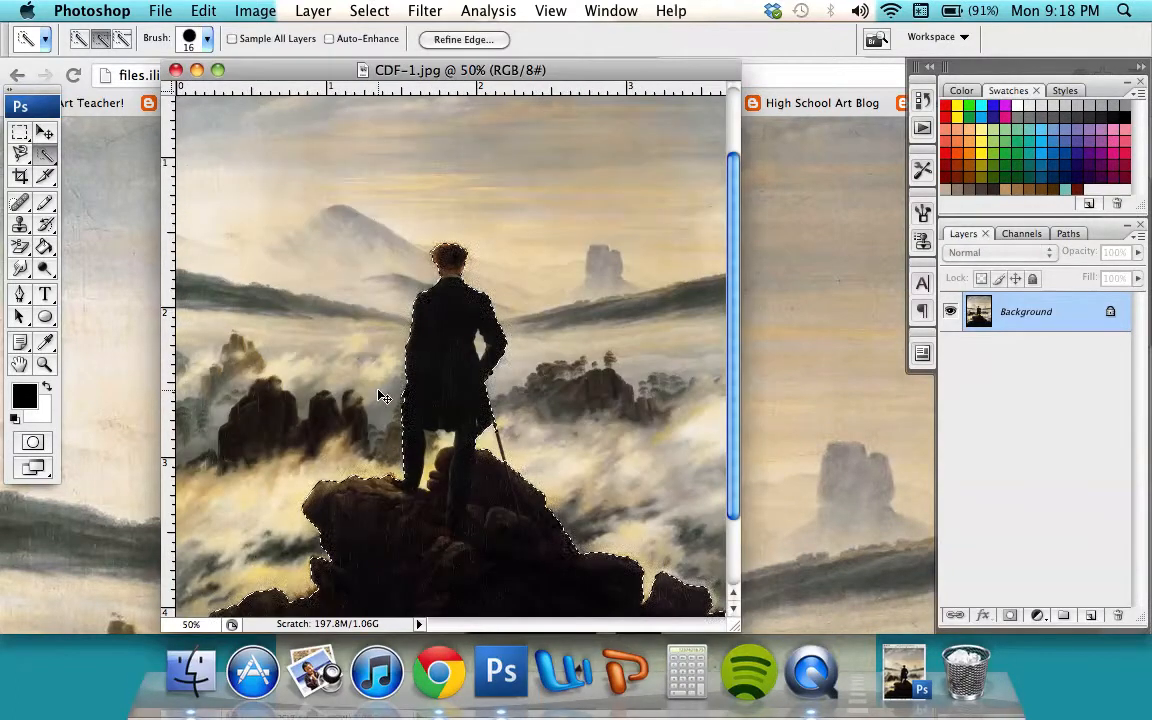
pyautogui.press('super+equal')
pyautogui.press('super+equal')
pyautogui.press('super+equal')
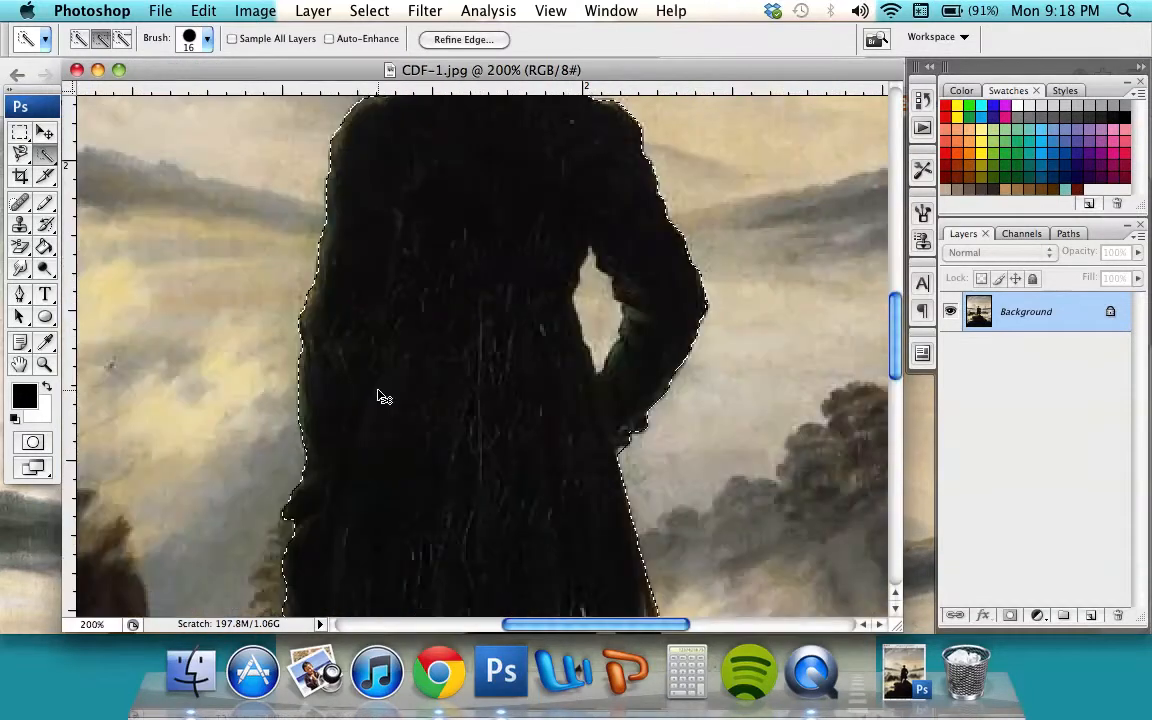
pyautogui.scroll(-10, 378, 390)
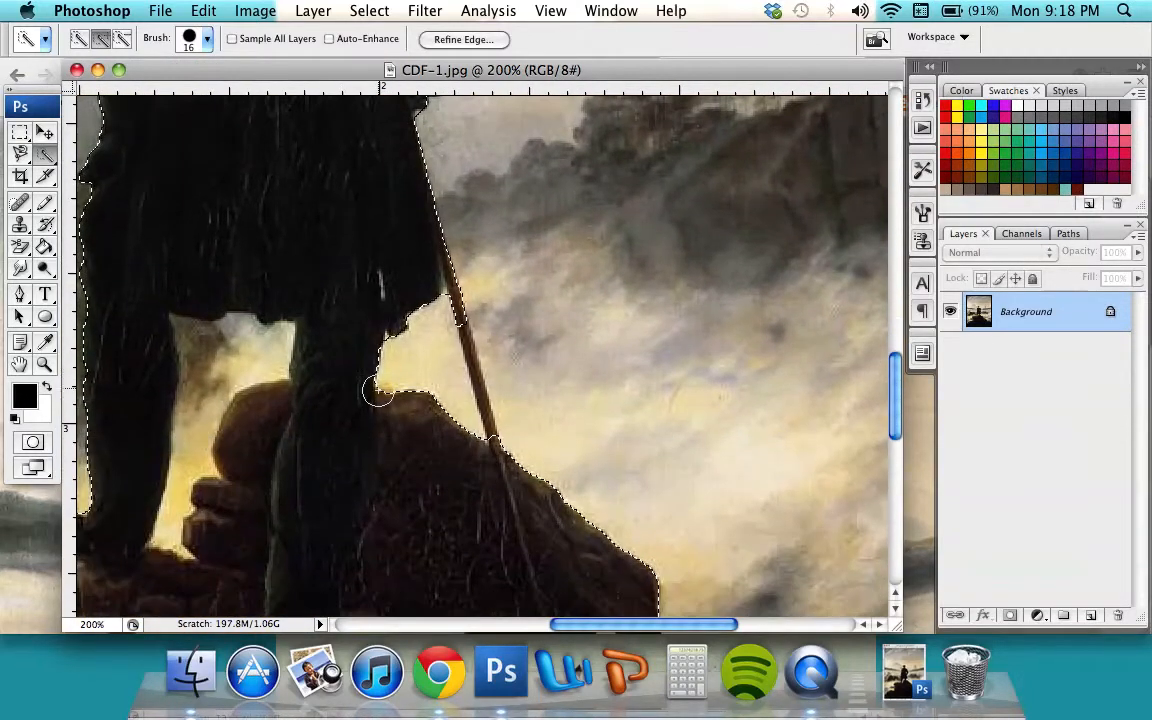
pyautogui.click(189, 38)
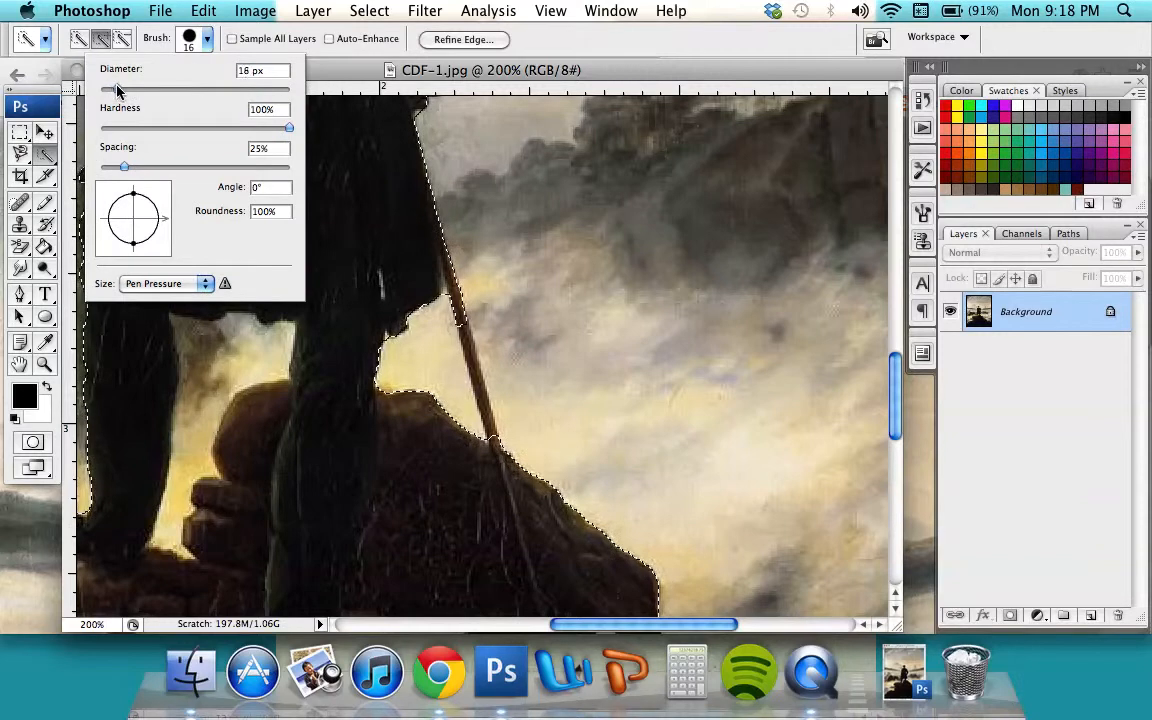
pyautogui.moveTo(110, 90); pyautogui.dragTo(107, 90)
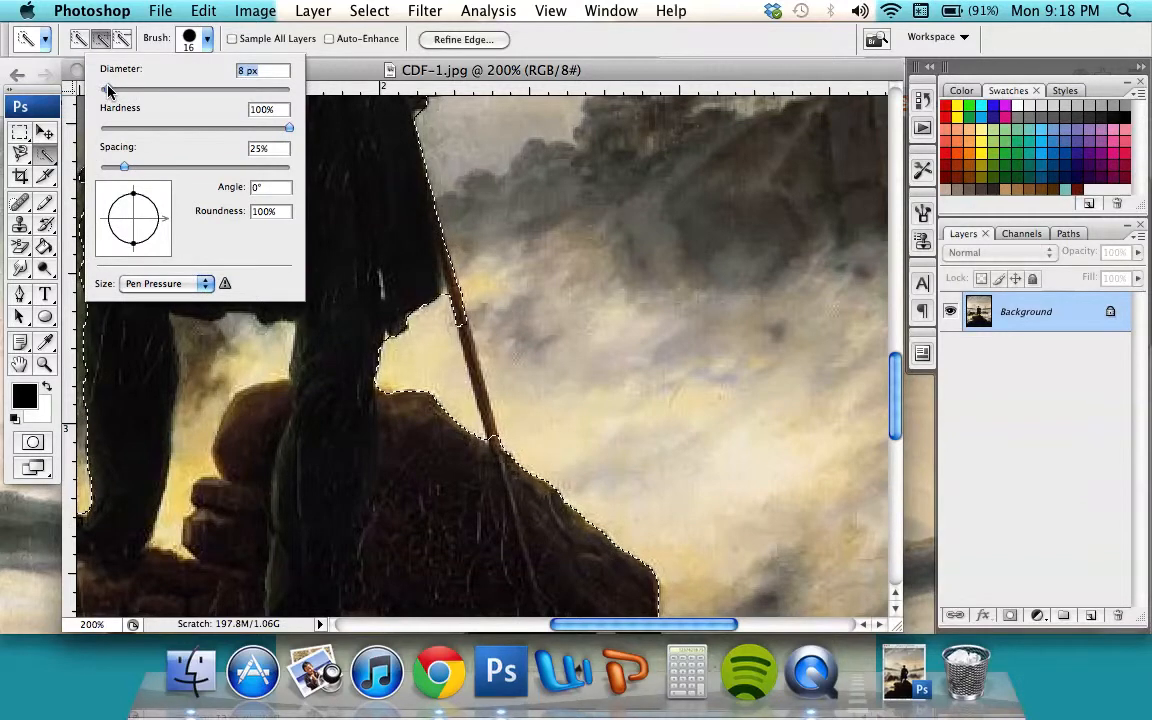
pyautogui.press('Return')
pyautogui.click(472, 362)
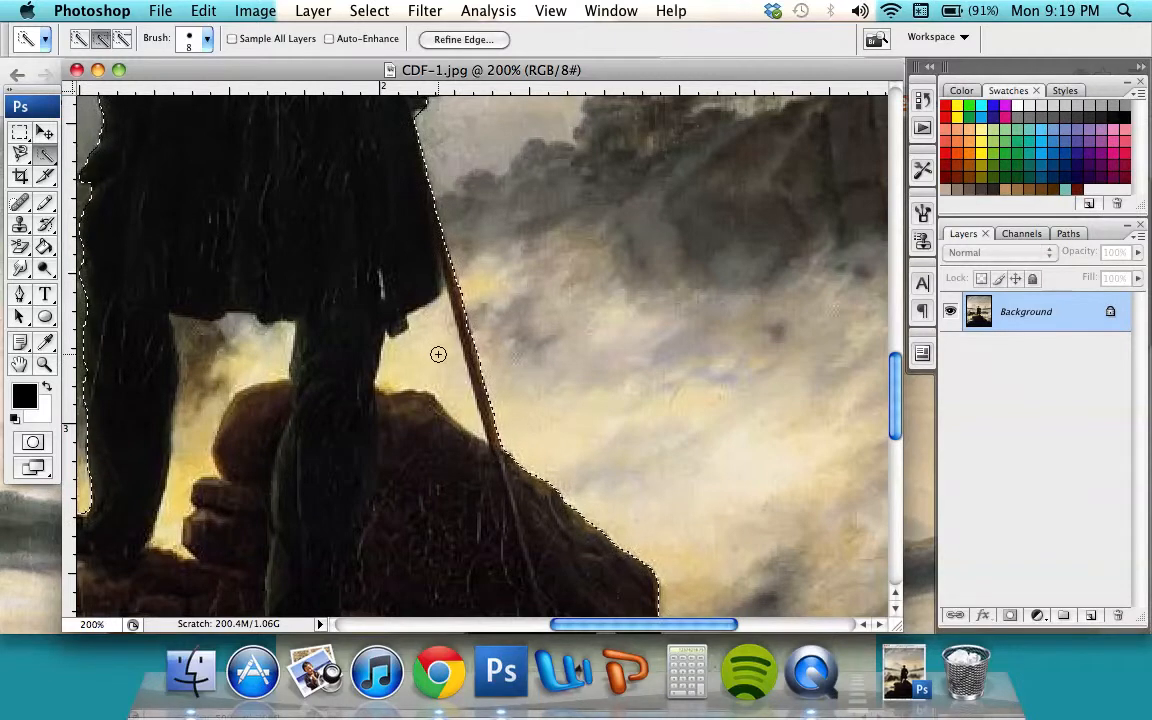
# Step: Subtract the background areas between the coat and walking stick and between the man's legs from the selection
pyautogui.press('alt')
pyautogui.press('alt')
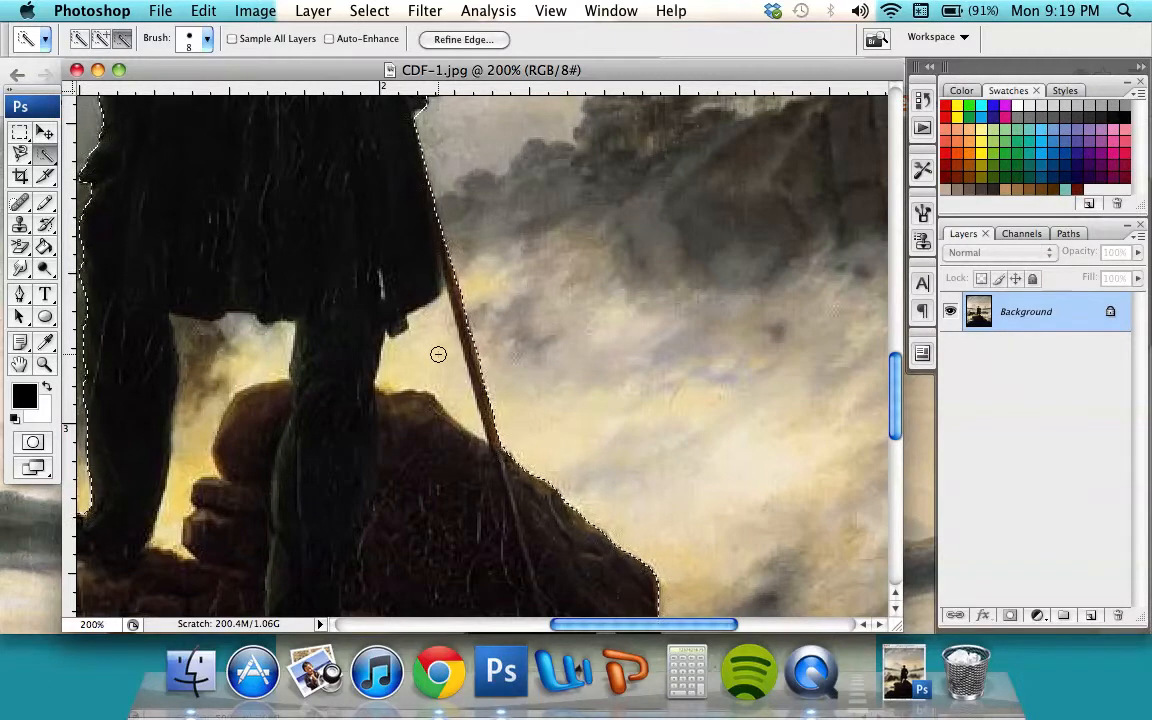
pyautogui.keyDown('alt'); pyautogui.click(422, 360); pyautogui.keyUp('alt')
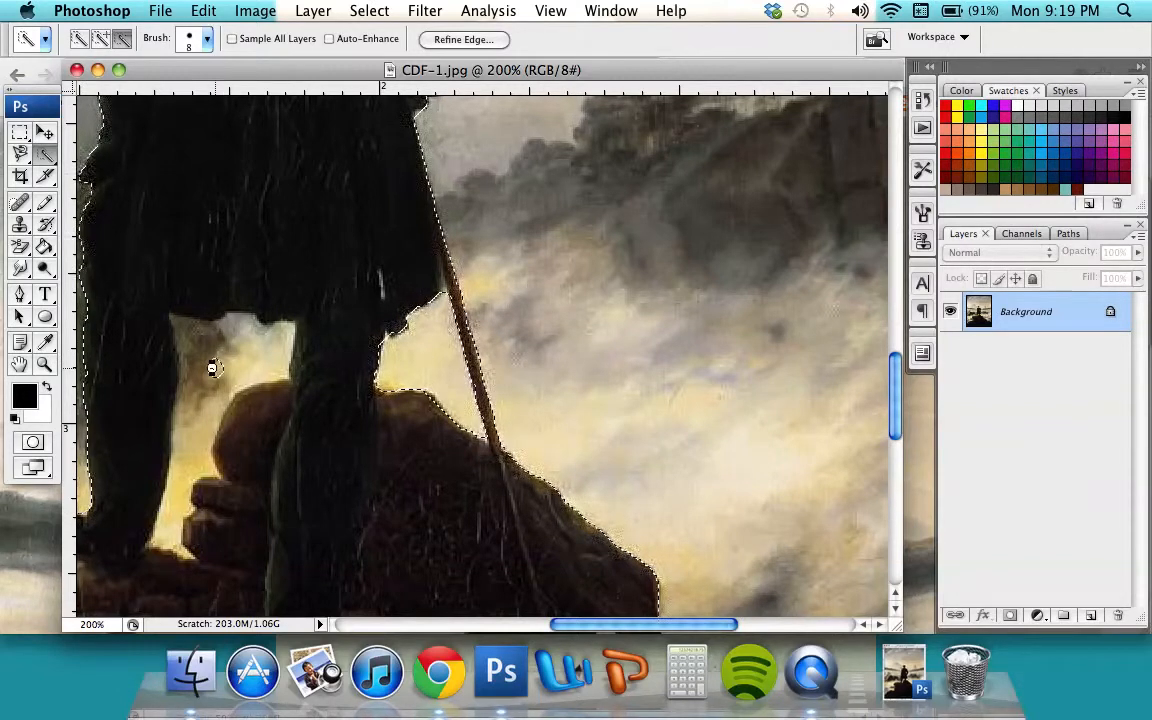
pyautogui.moveTo(213, 368)
pyautogui.mouseDown()
pyautogui.moveTo(185, 416)
pyautogui.moveTo(200, 380)
pyautogui.moveTo(268, 355)
pyautogui.mouseUp()
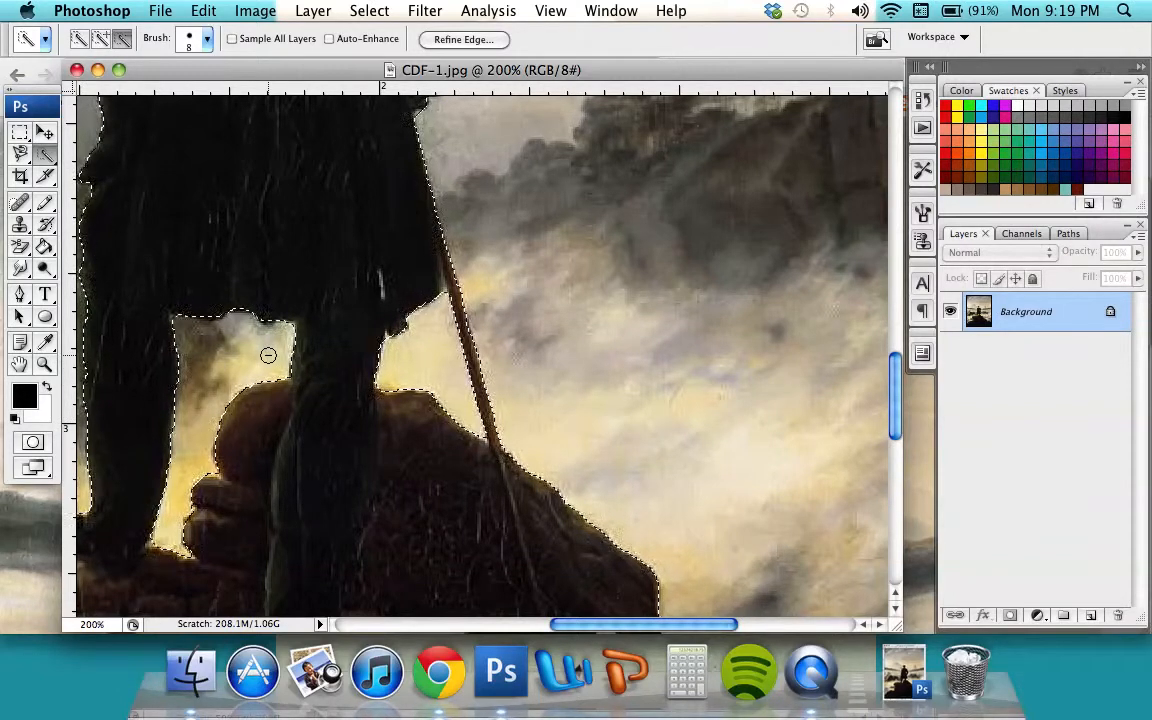
# Step: Subtract the background gap between the man's bent arm and torso from the selection
pyautogui.scroll(7, 268, 355)
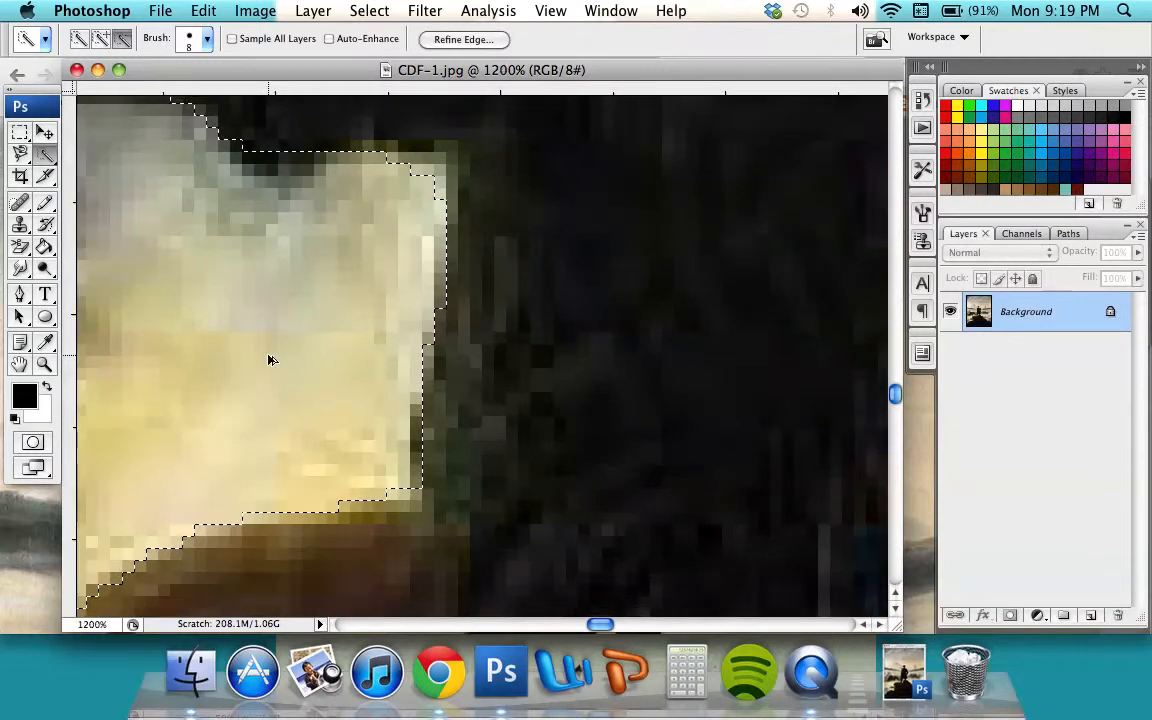
pyautogui.scroll(-6, 268, 360)
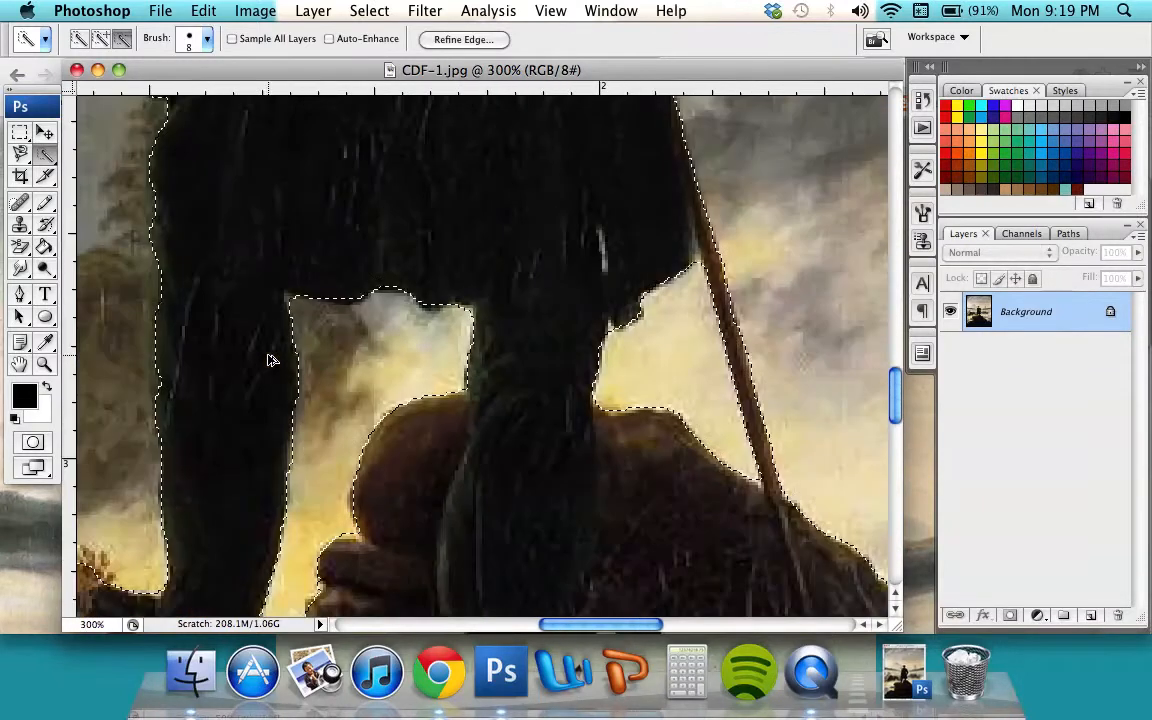
pyautogui.scroll(-2, 268, 360)
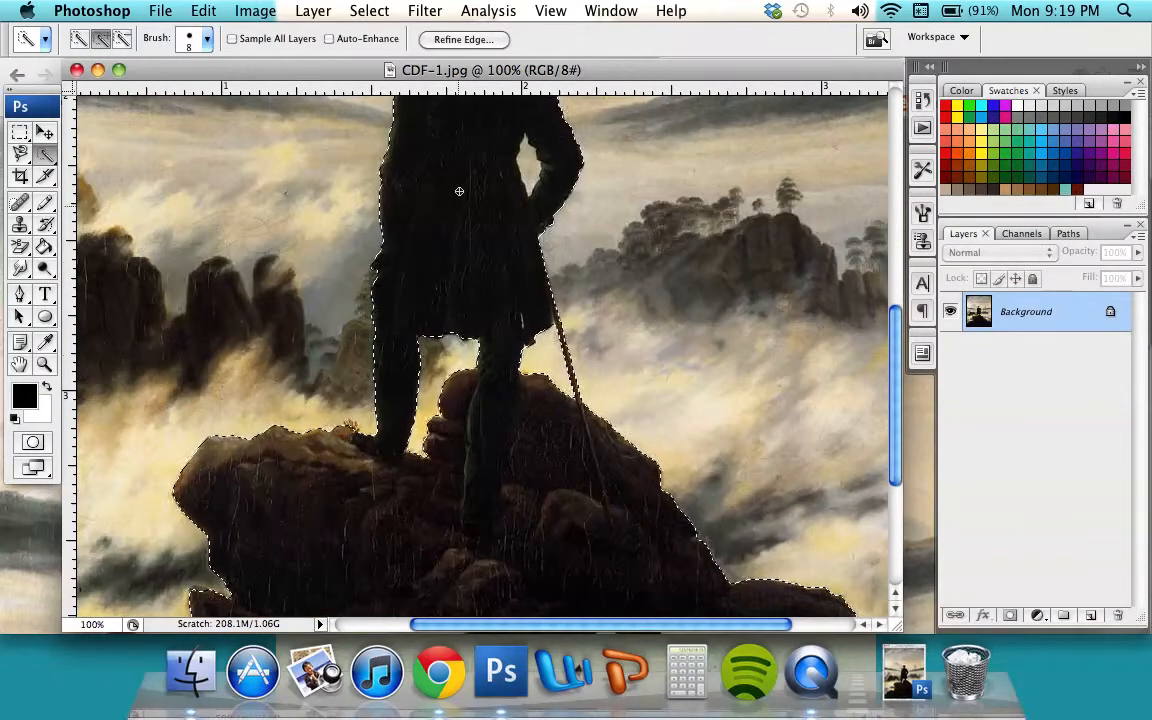
pyautogui.scroll(3, 459, 202)
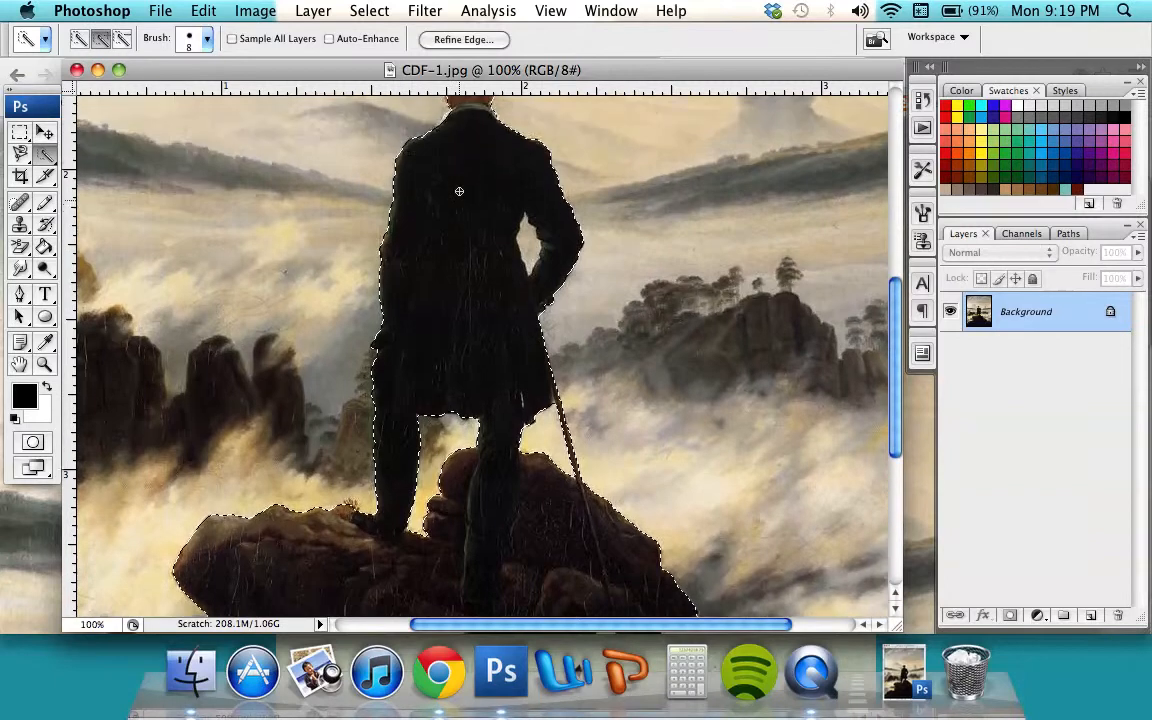
pyautogui.keyDown('alt'); pyautogui.click(519, 247); pyautogui.keyUp('alt')
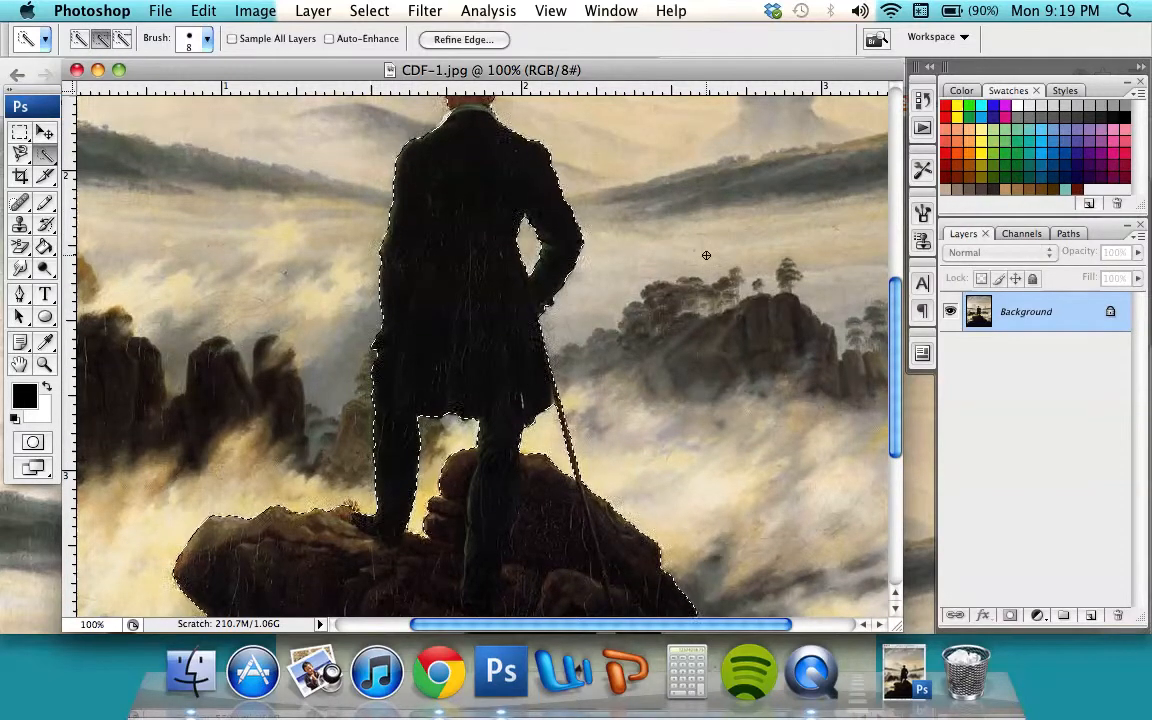
# Step: Invert the selection so it covers the background instead of the man and rocks
pyautogui.scroll(3, 706, 255)
pyautogui.scroll(-1, 708, 258)
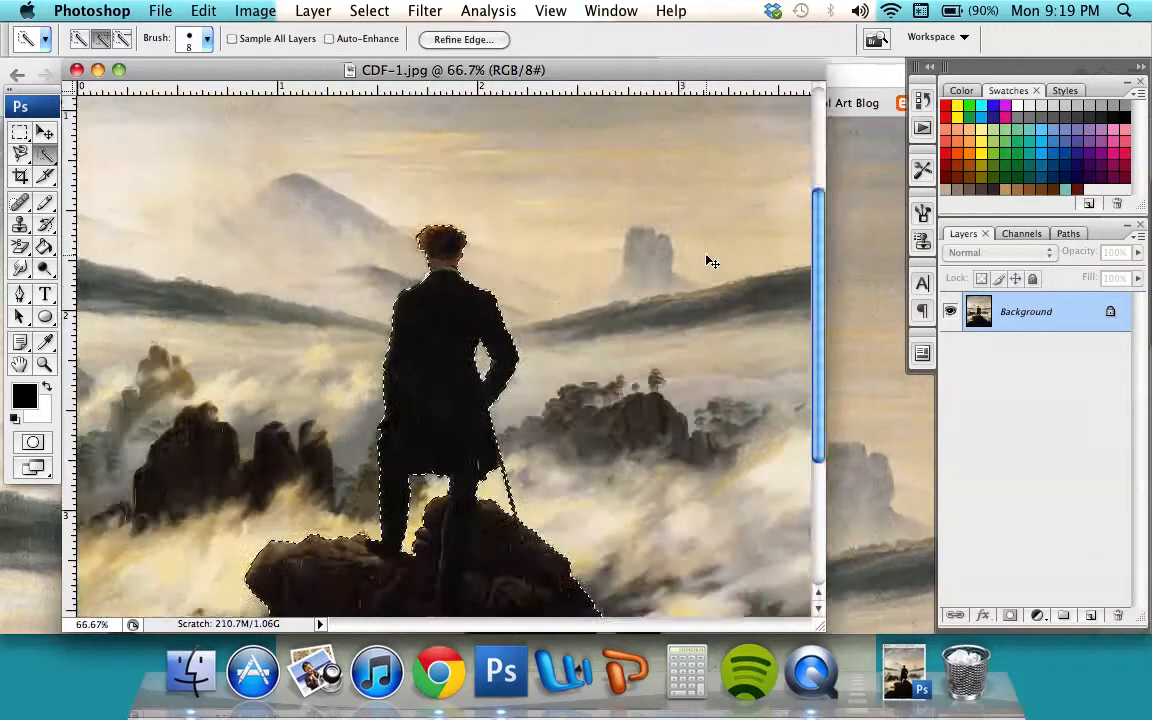
pyautogui.press('super+minus')
pyautogui.press('super+minus')
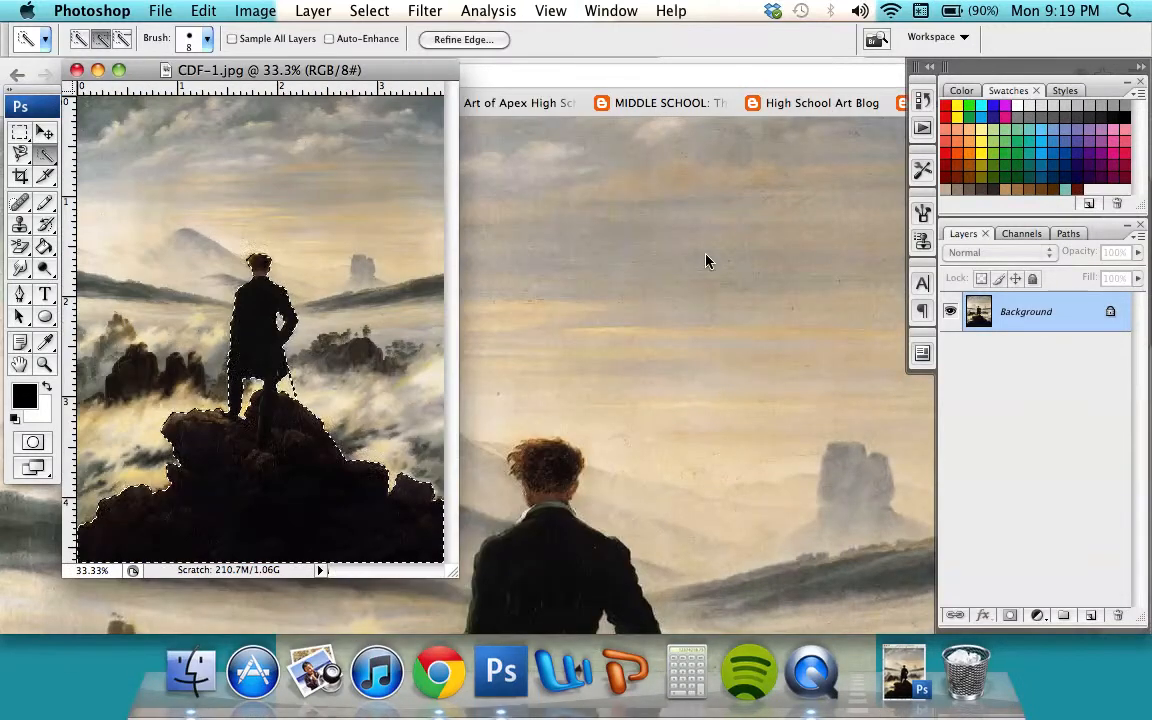
pyautogui.click(352, 9)
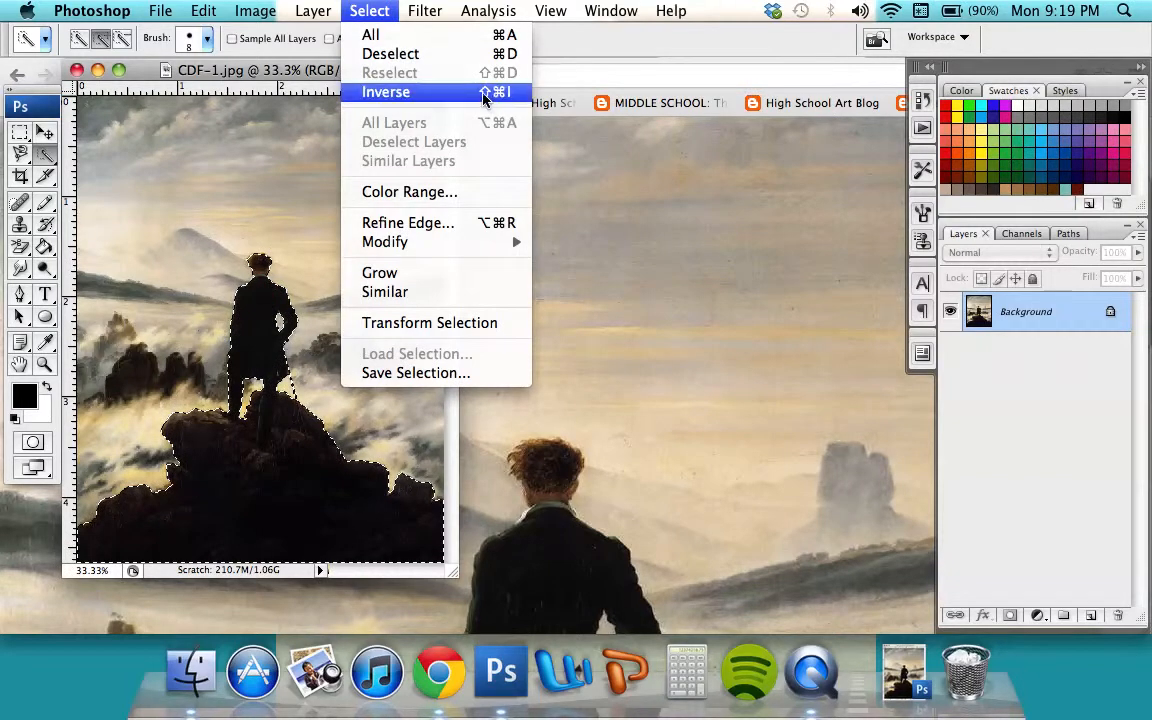
pyautogui.click(366, 8)
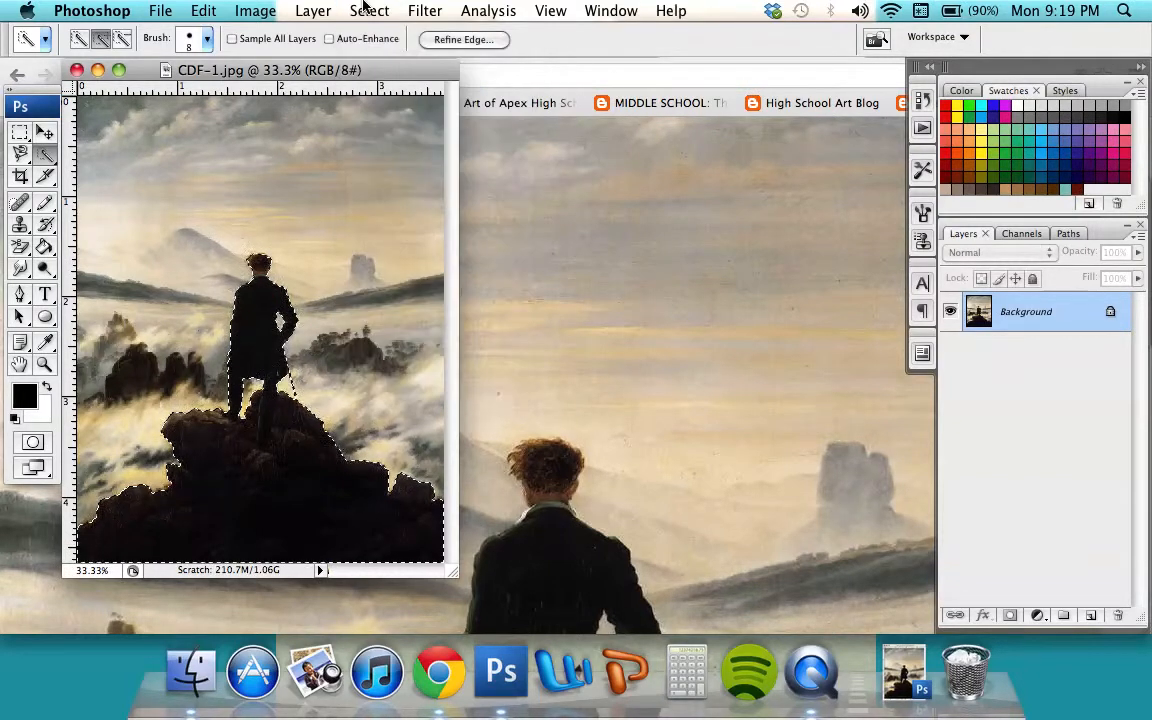
pyautogui.press('shift+super+i')
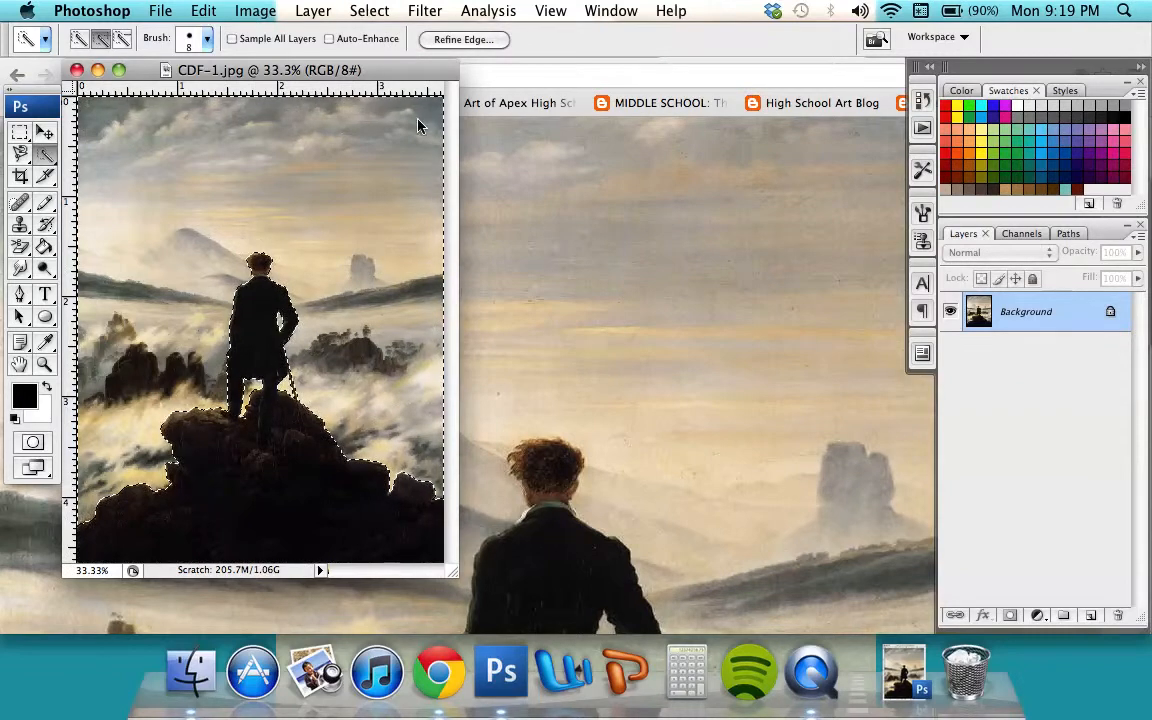
# Step: Apply a Lens Blur with a radius of 32 to the selected background, and clear the selection
pyautogui.moveTo(452, 572); pyautogui.dragTo(624, 597)
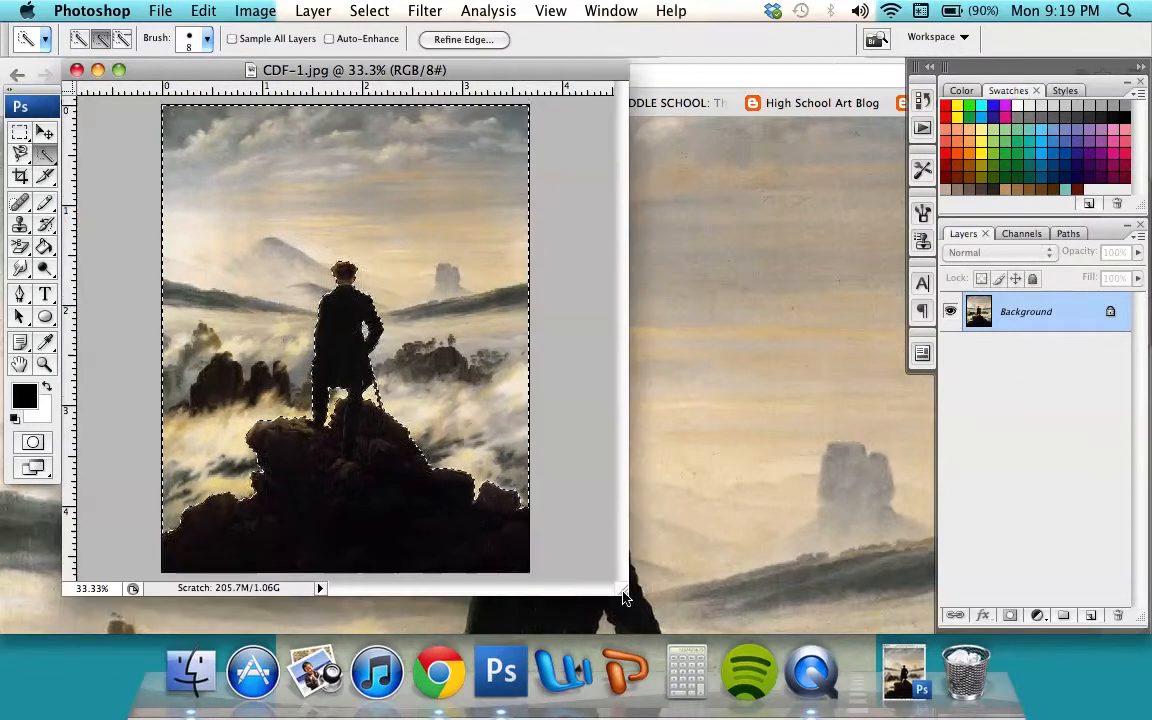
pyautogui.click(423, 10)
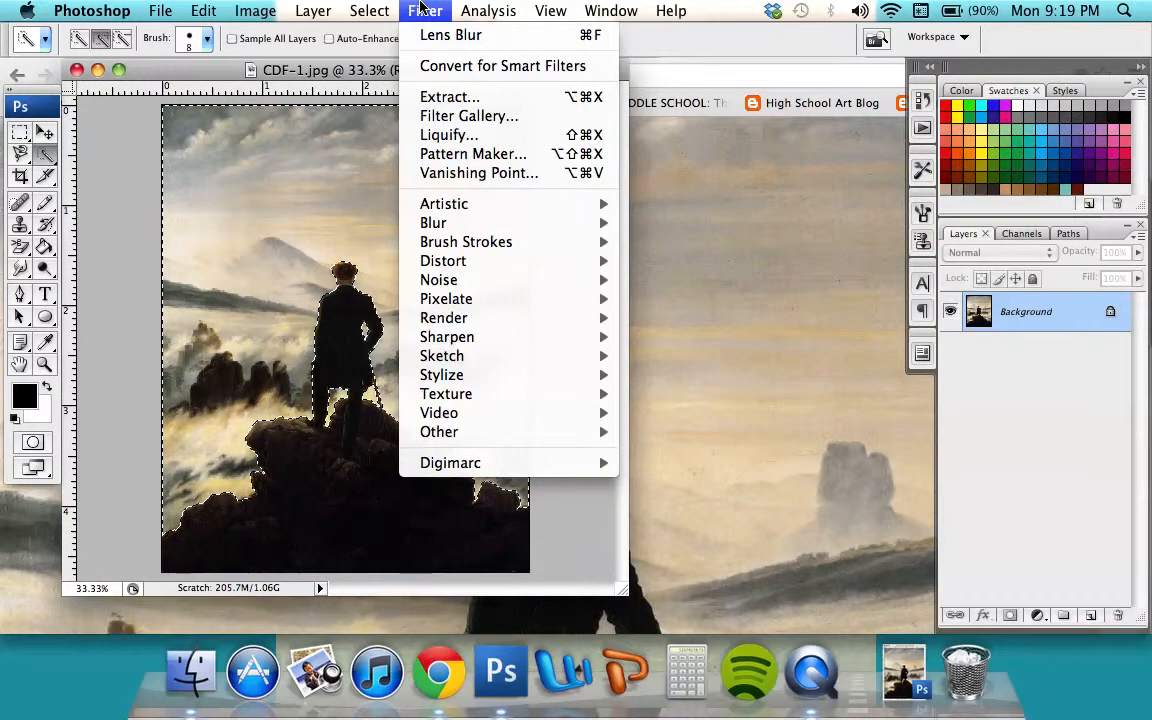
pyautogui.moveTo(460, 226)
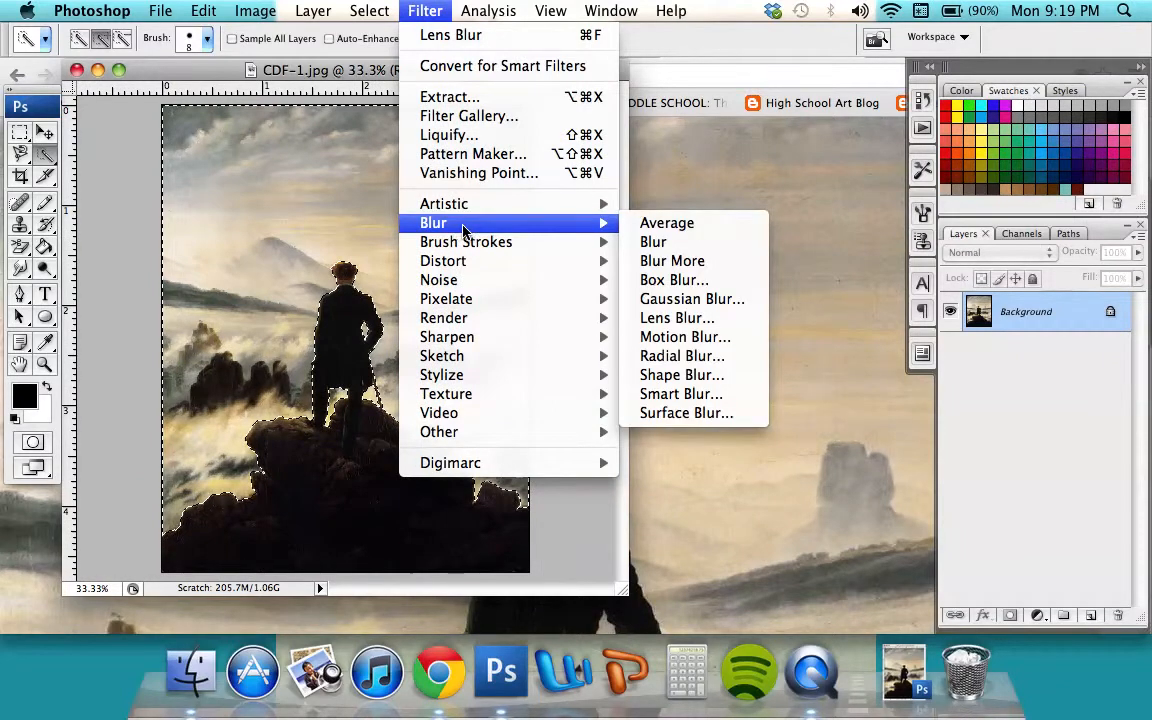
pyautogui.click(696, 318)
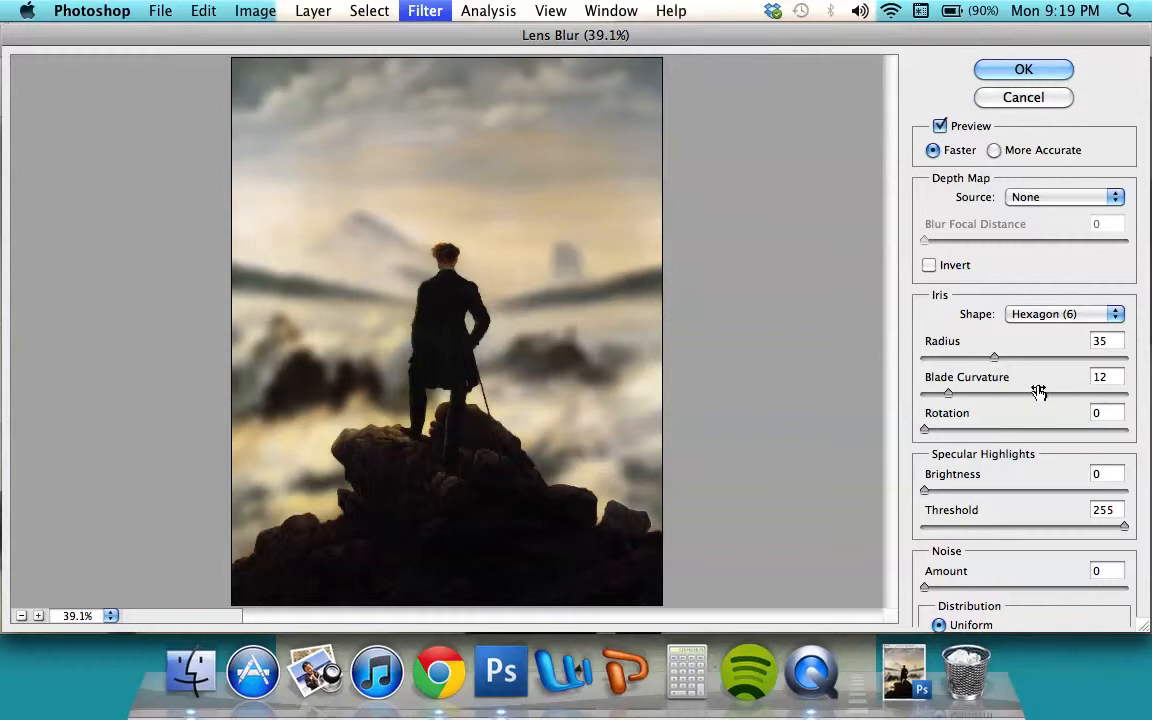
pyautogui.moveTo(996, 359); pyautogui.dragTo(1084, 359)
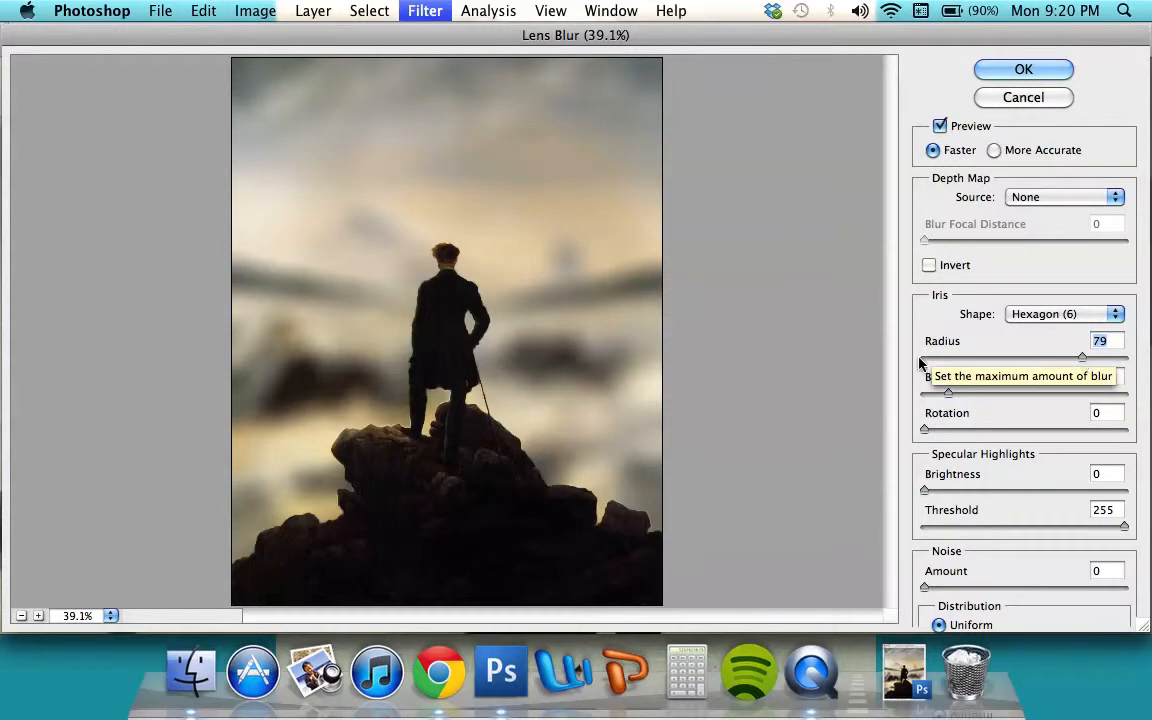
pyautogui.click(988, 360)
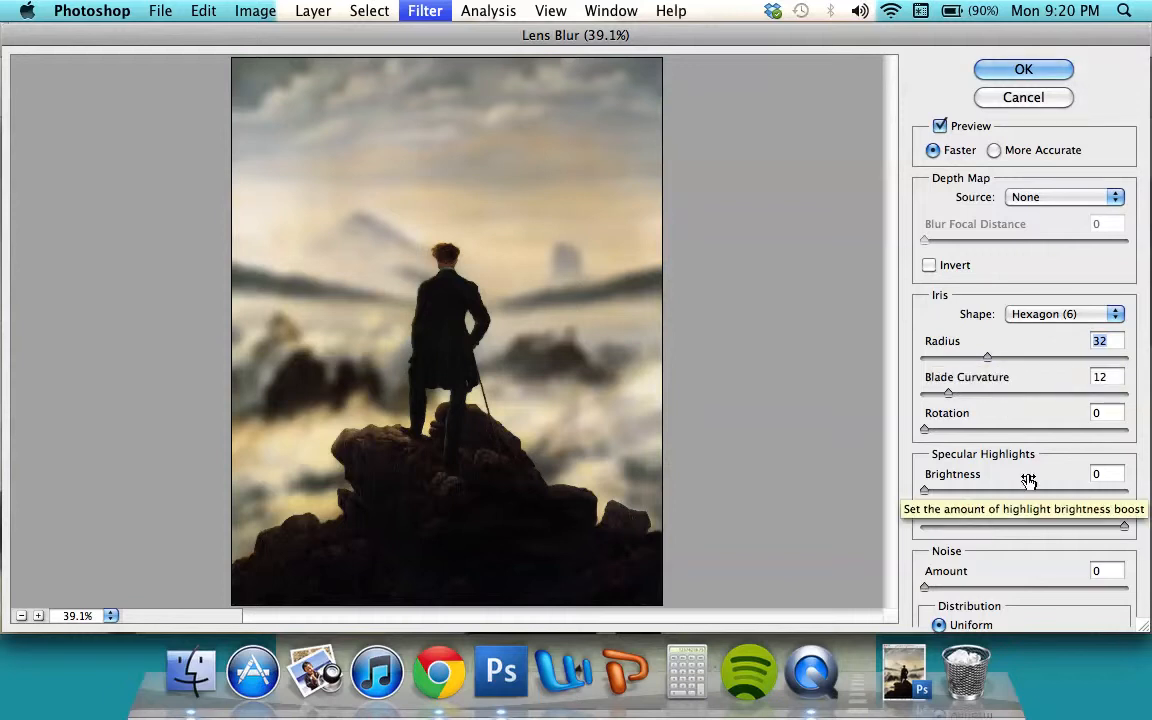
pyautogui.click(1041, 72)
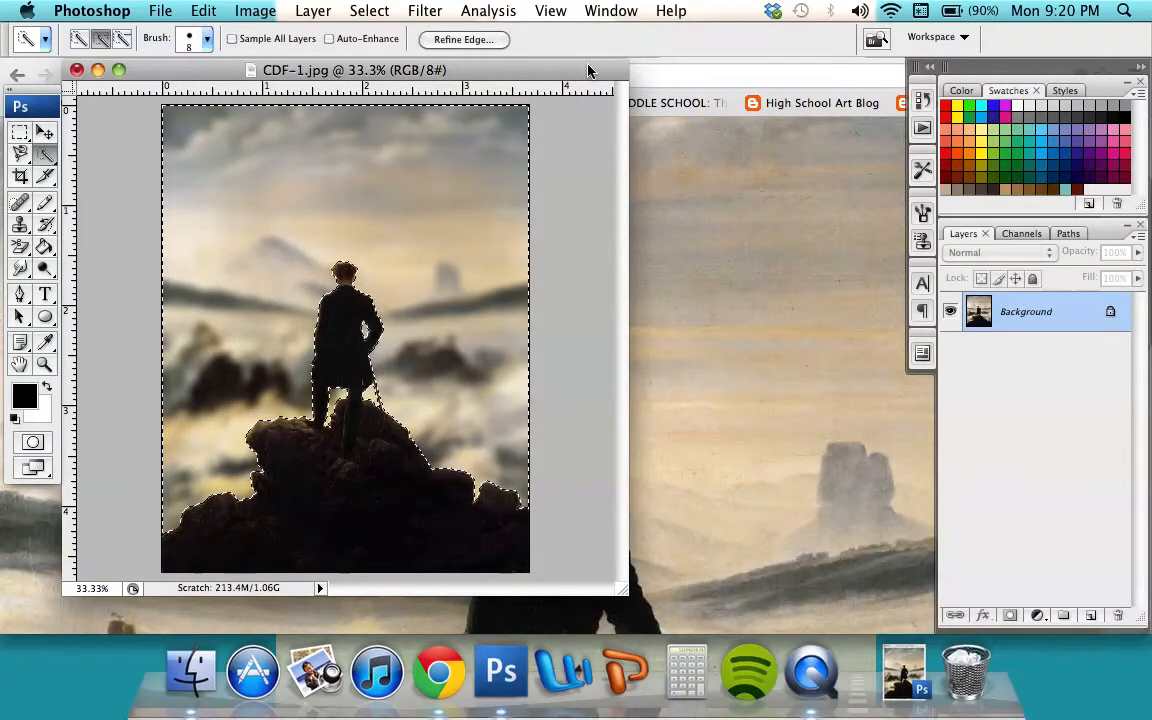
pyautogui.click(378, 8)
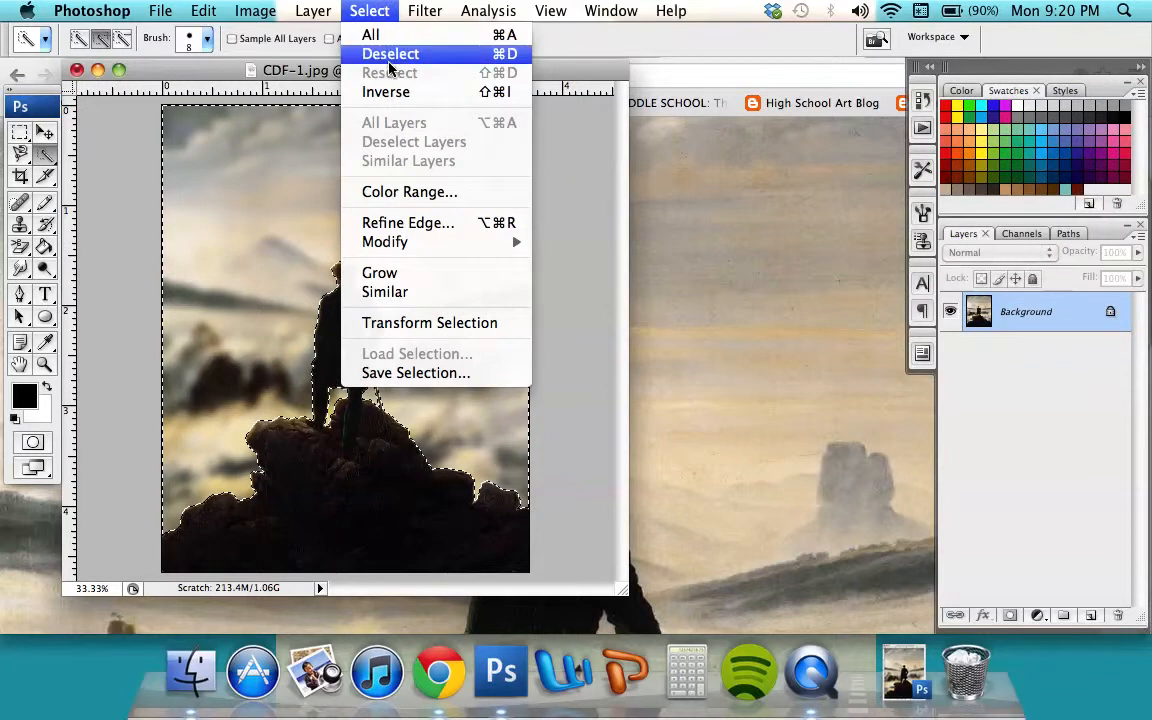
pyautogui.click(510, 54)
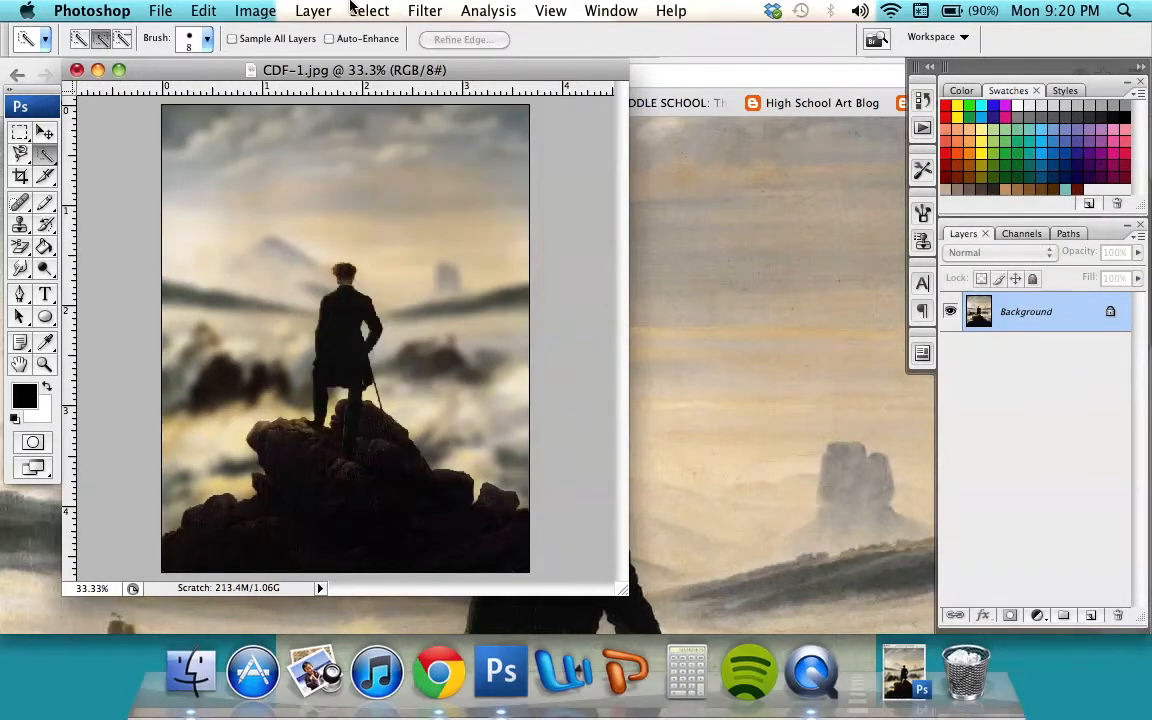
# Step: Save the blurred painting to the Desktop as the JPEG file CDF.jpg, accepting the High quality 8, progressive JPEG options
pyautogui.click(160, 10)
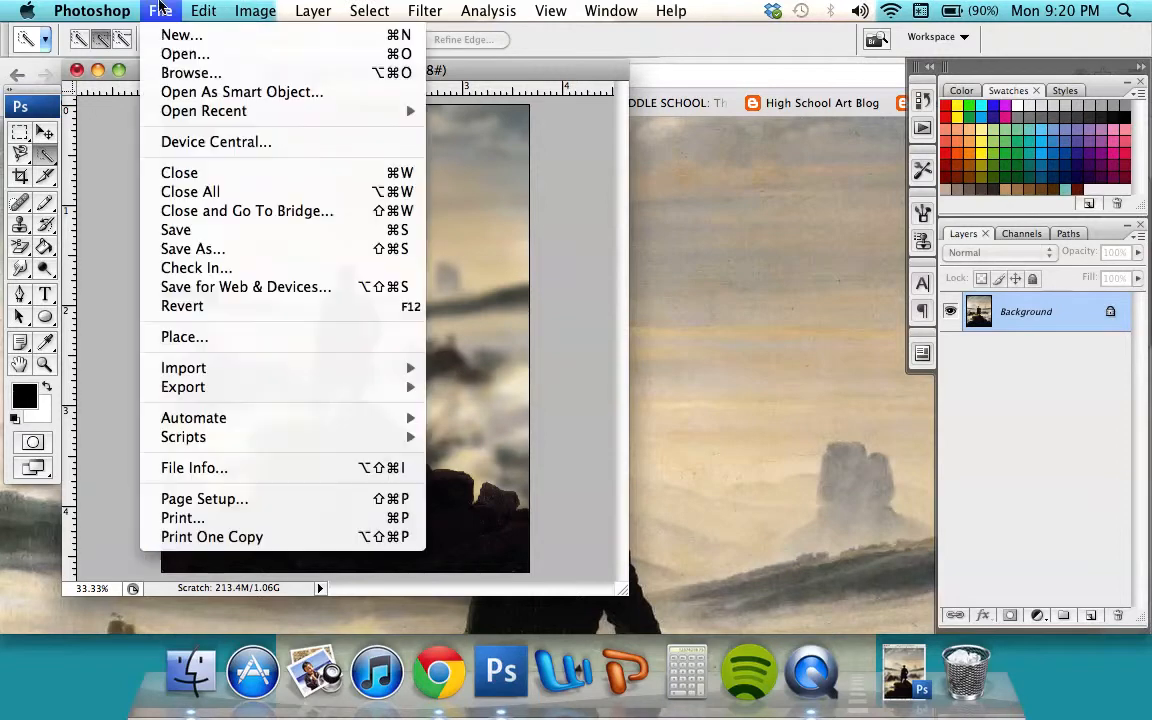
pyautogui.click(203, 244)
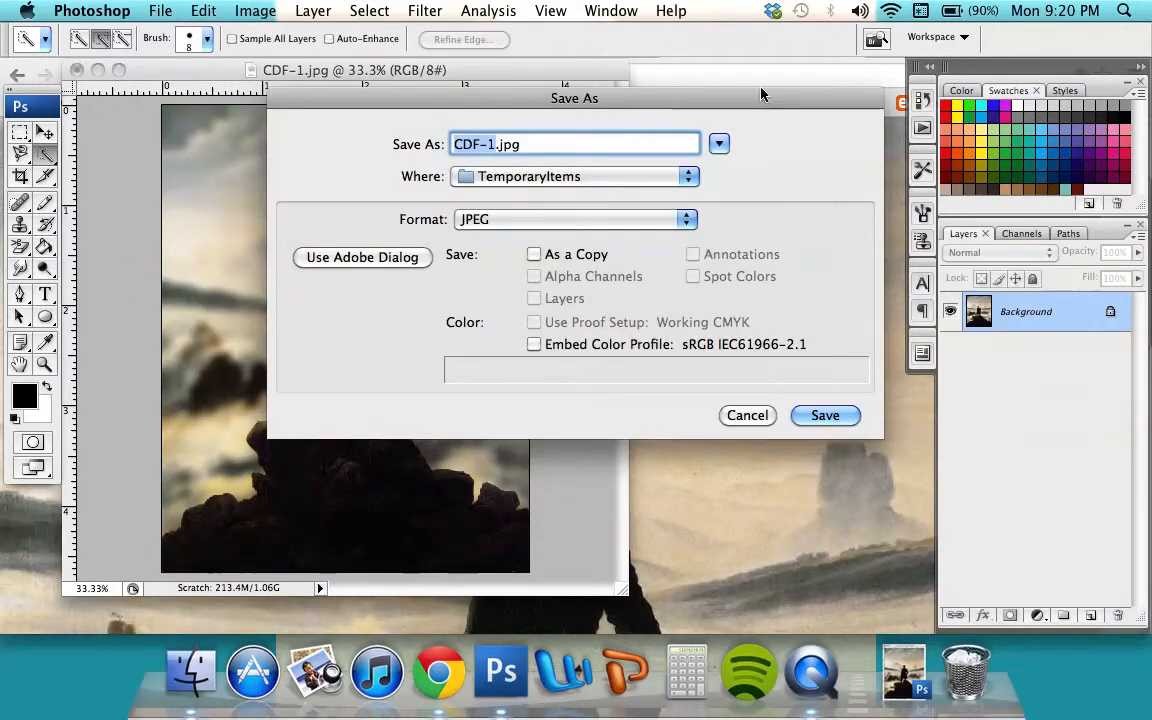
pyautogui.write('F')
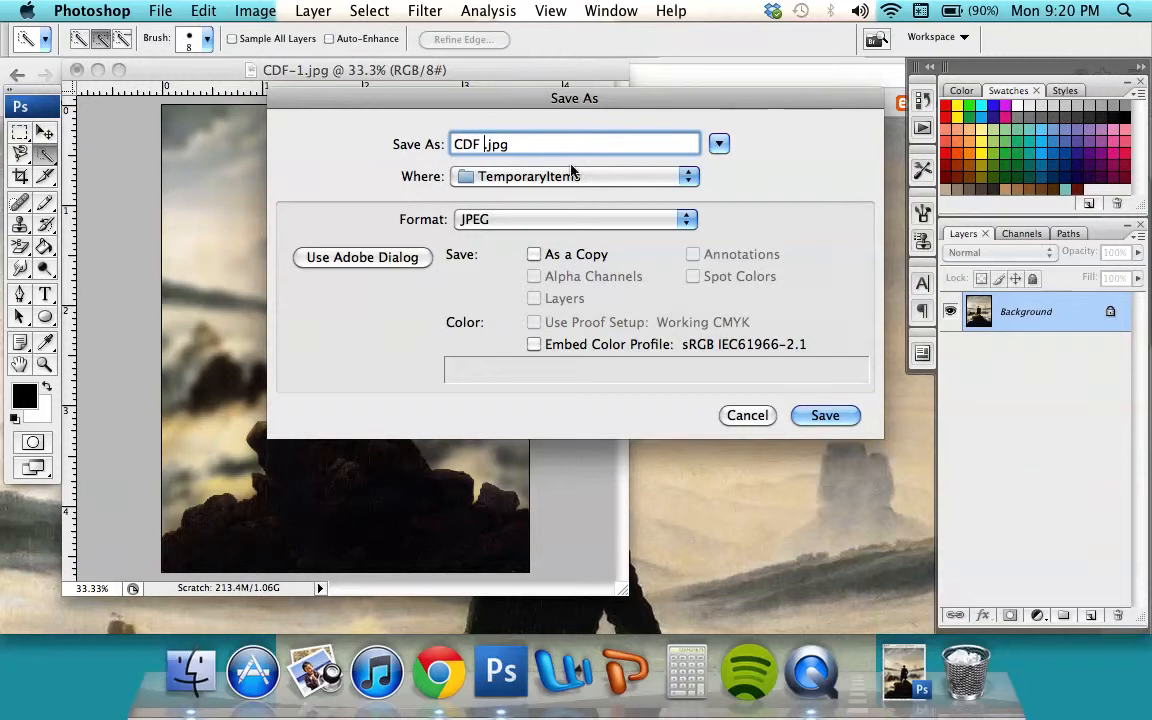
pyautogui.click(535, 184)
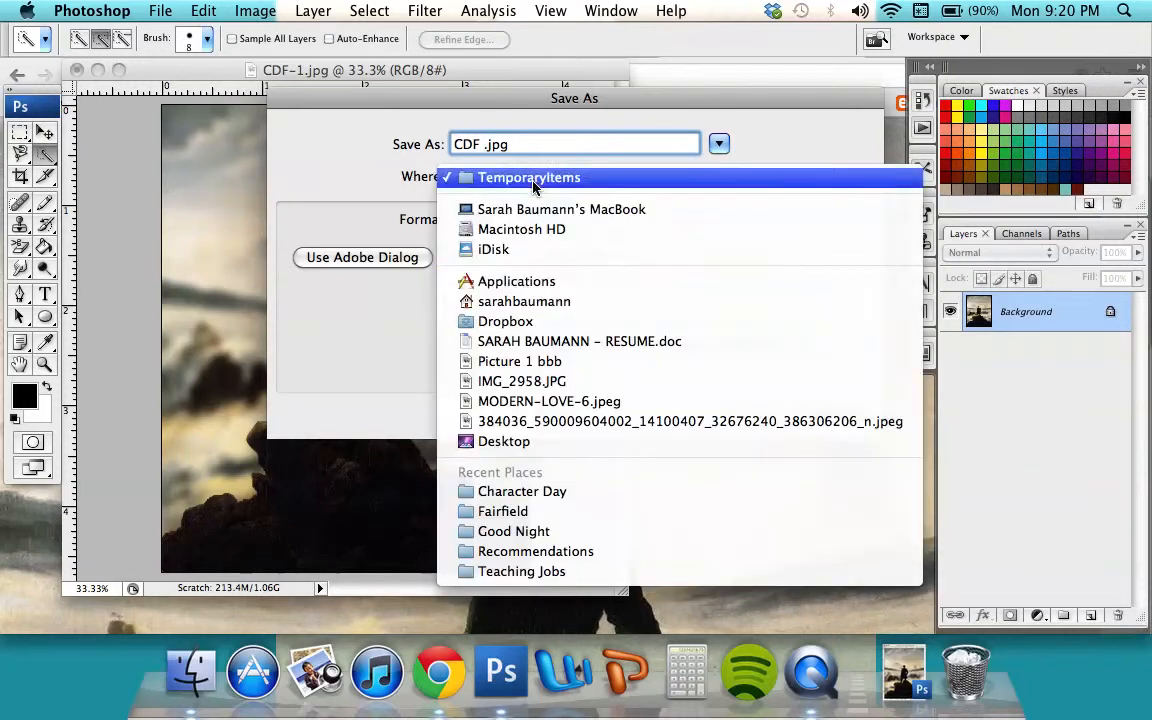
pyautogui.click(503, 448)
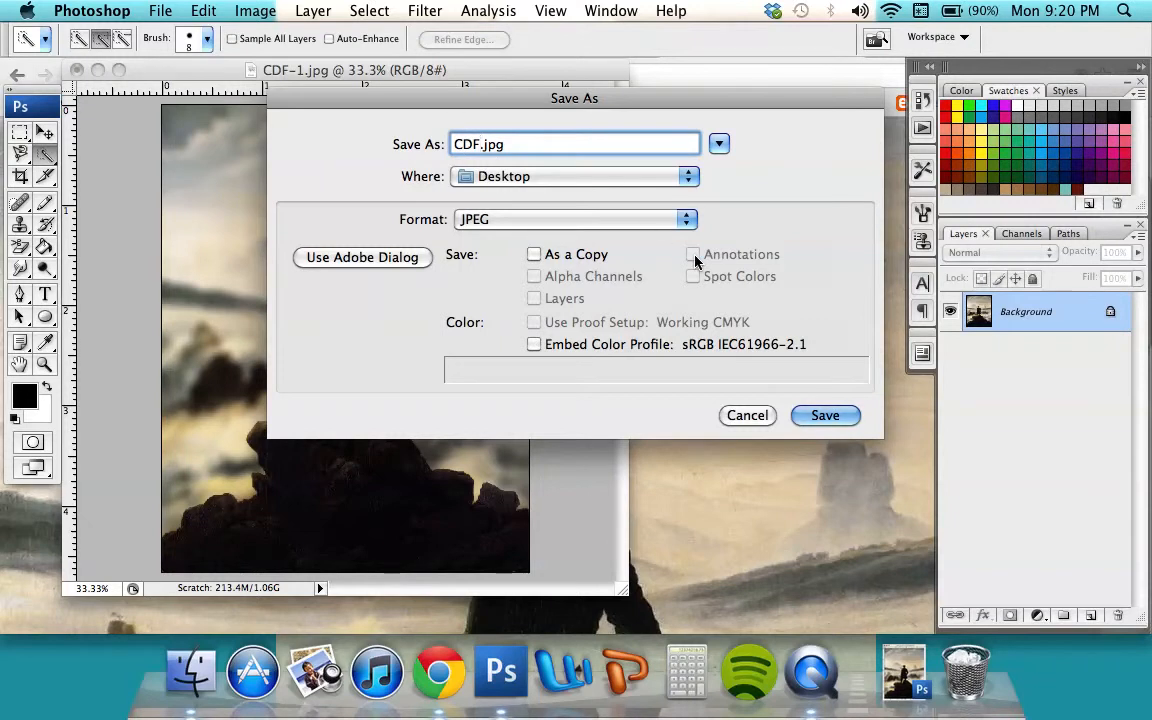
pyautogui.click(826, 415)
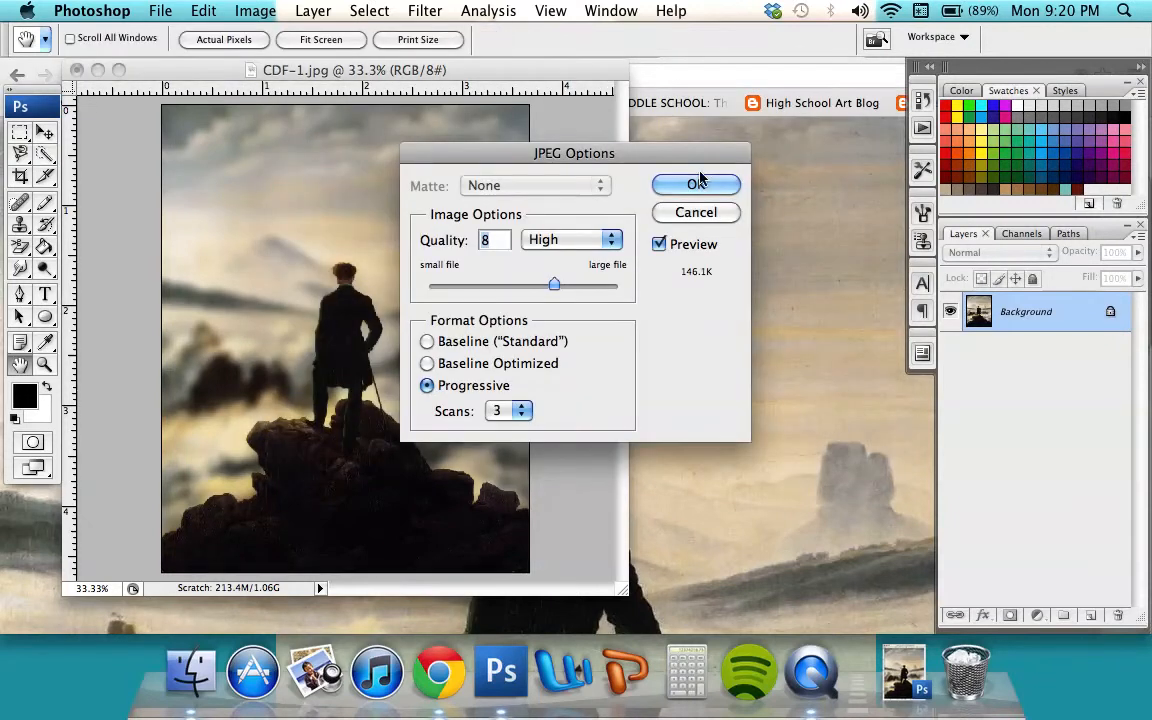
pyautogui.click(697, 183)
pyautogui.click(810, 690)
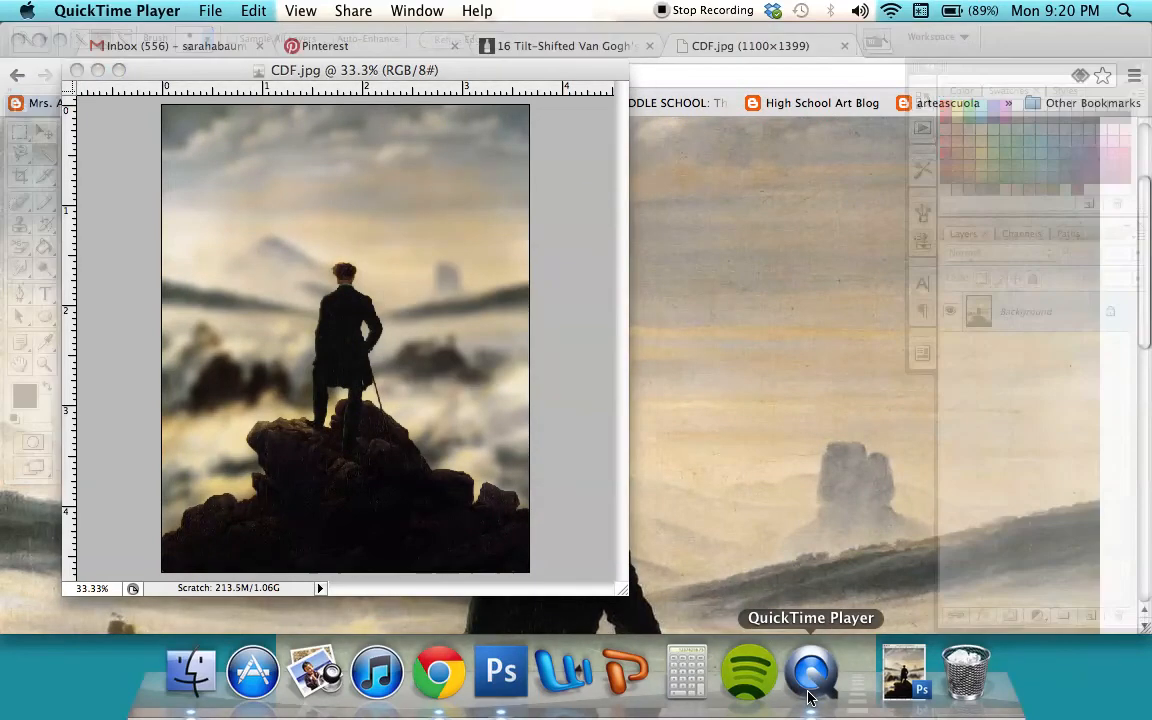